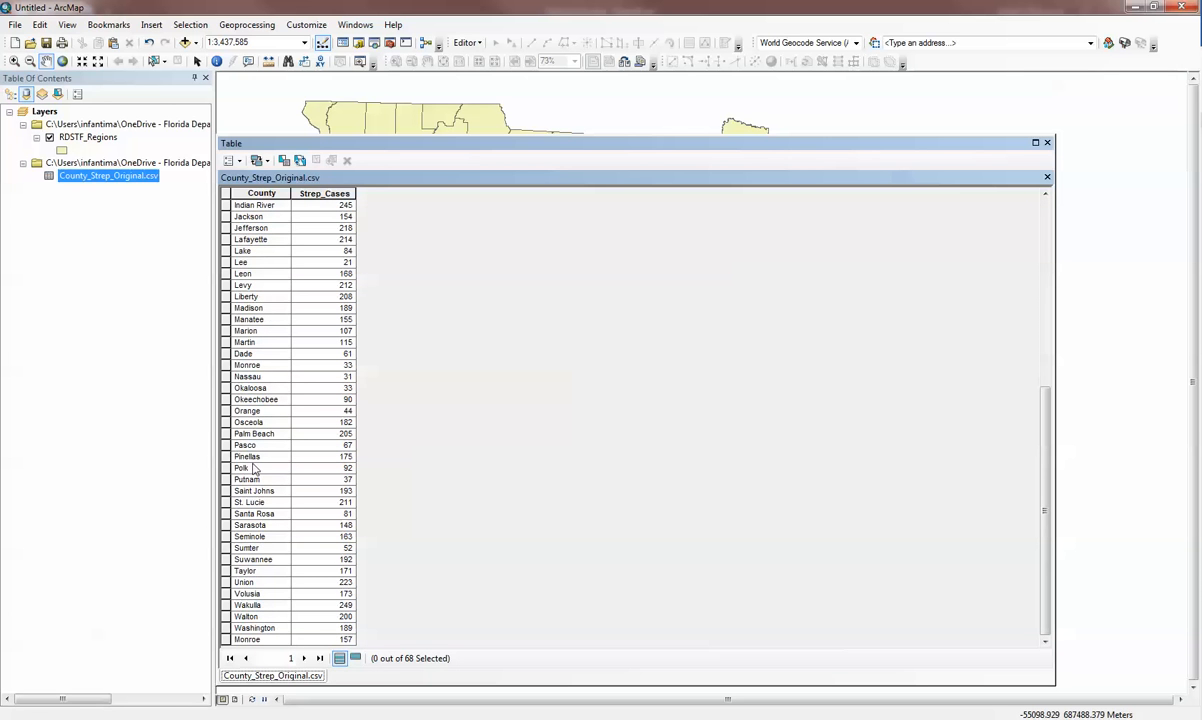
# Compare the two Monroe records in the County_Strep_Original.csv table and close the table.
pyautogui.click(227, 640)
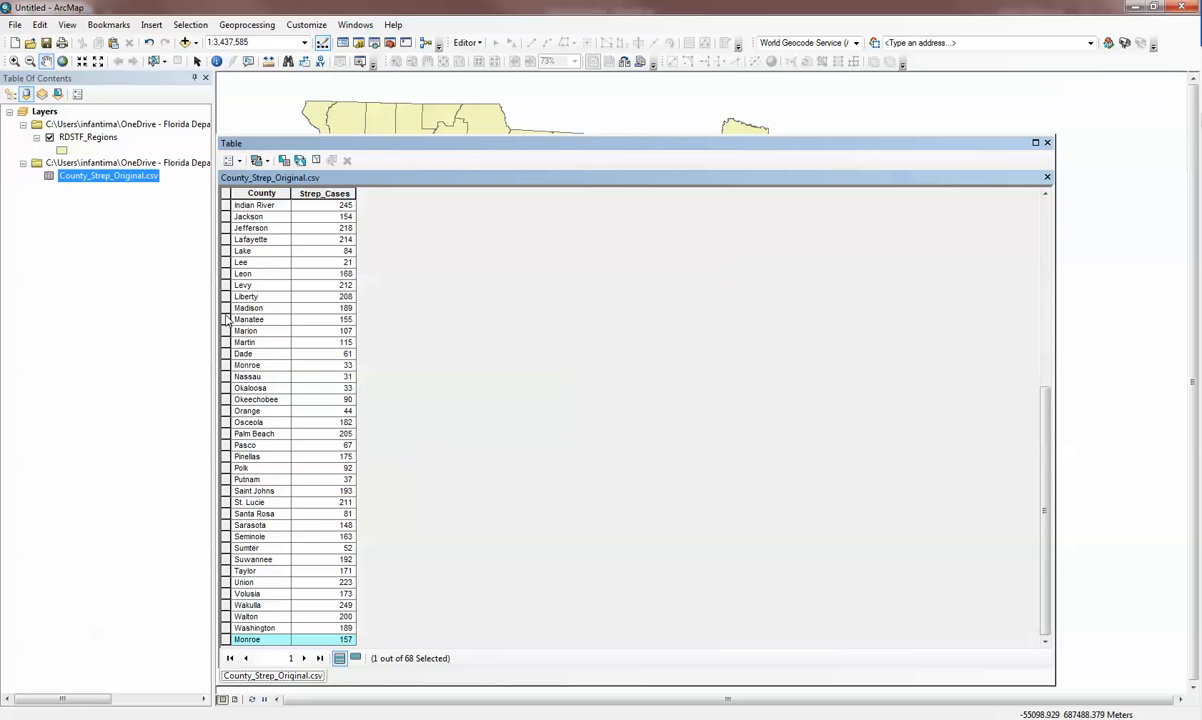
pyautogui.click(226, 365)
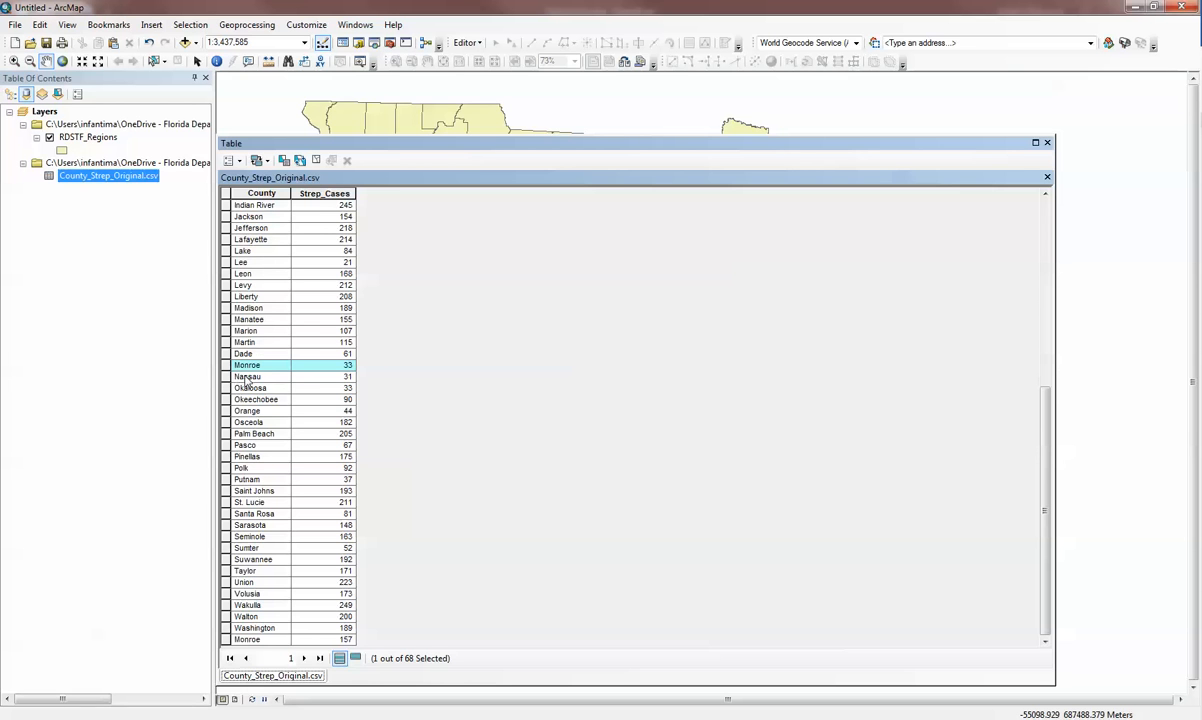
pyautogui.click(225, 640)
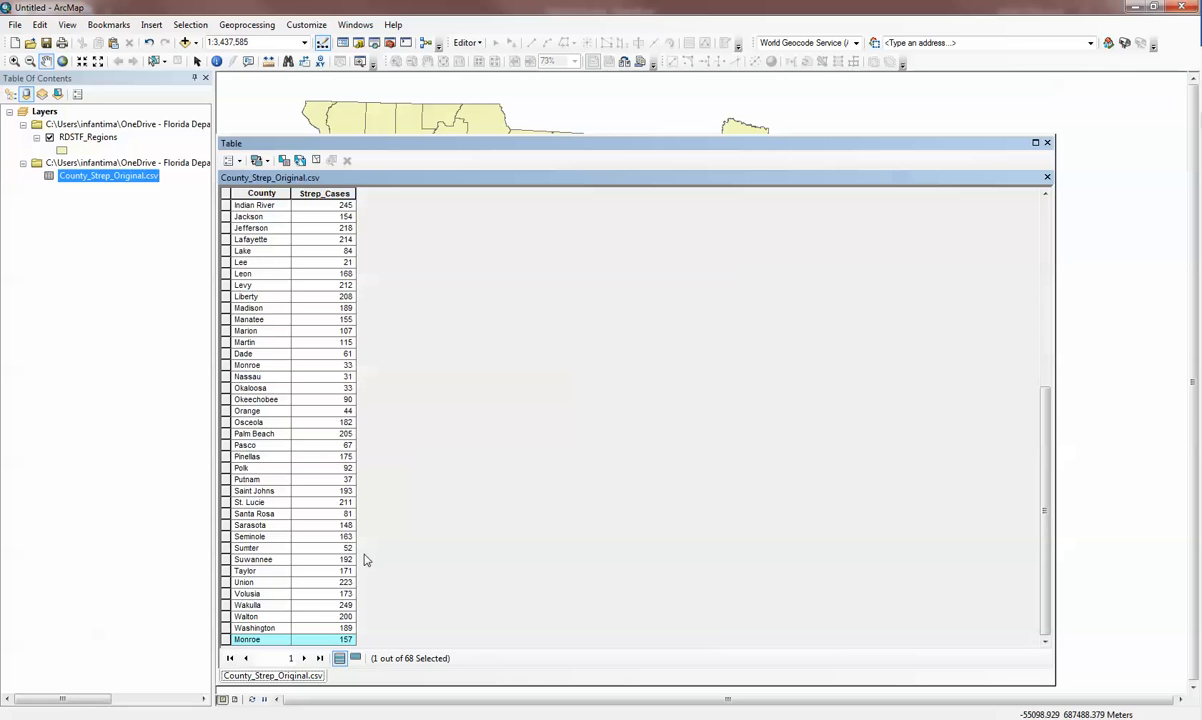
pyautogui.scroll(2, 245, 430)
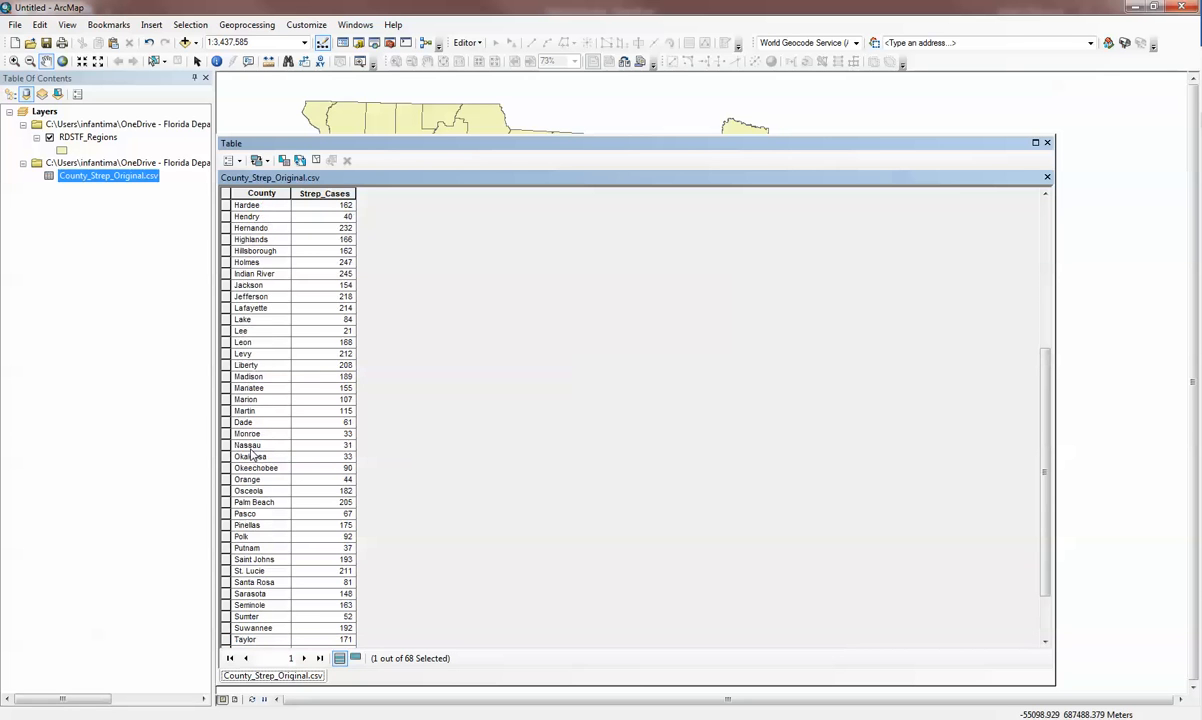
pyautogui.scroll(1, 251, 455)
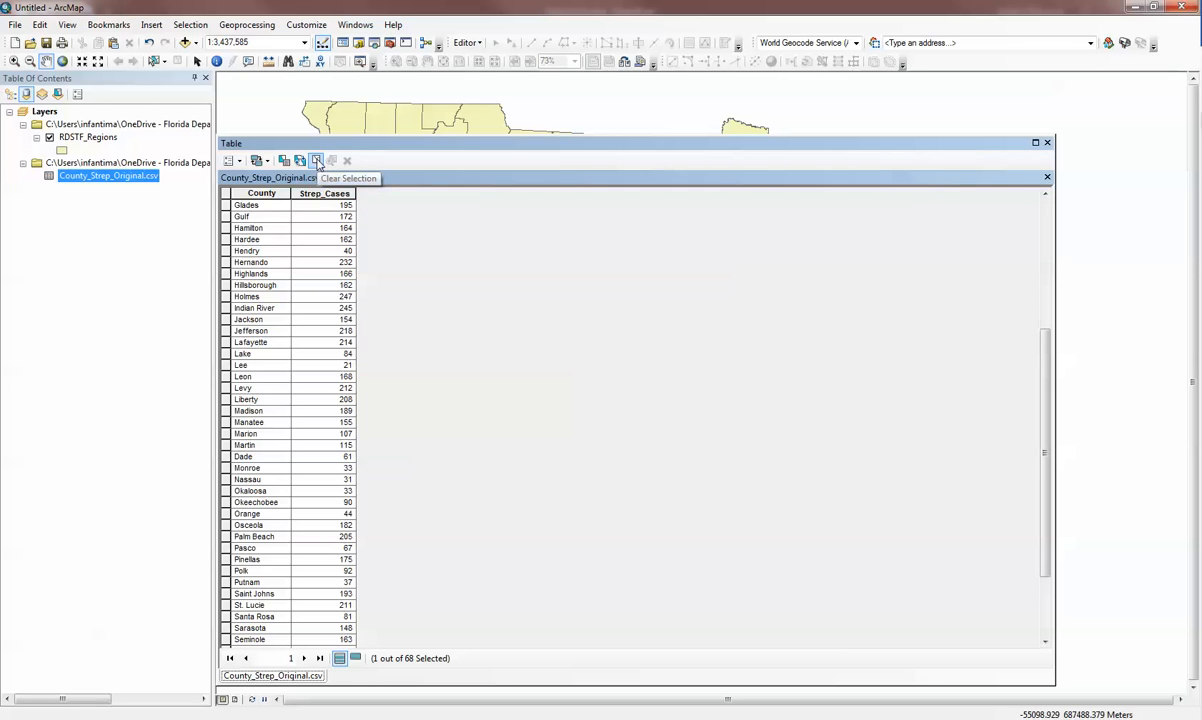
pyautogui.click(1047, 143)
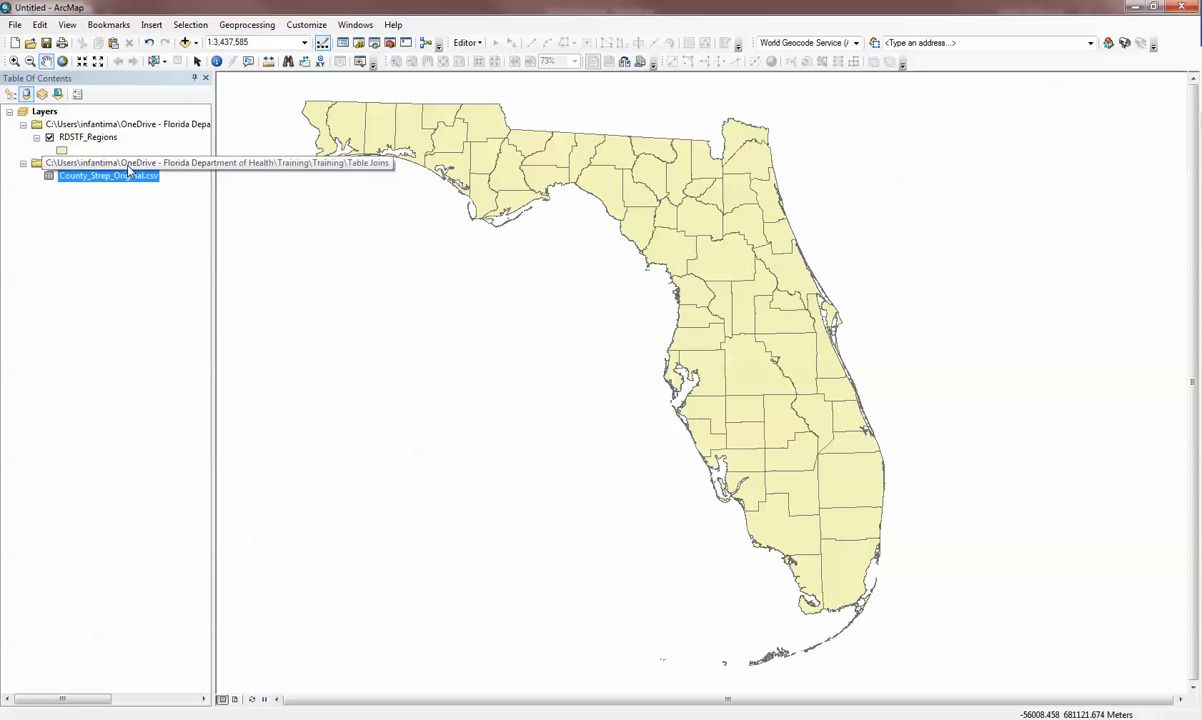
# Compare the COUNTY_NAM field in the RDSTF_Regions attribute table with the County field in County_Strep_Original.csv, and close the tables.
pyautogui.rightClick(106, 140)
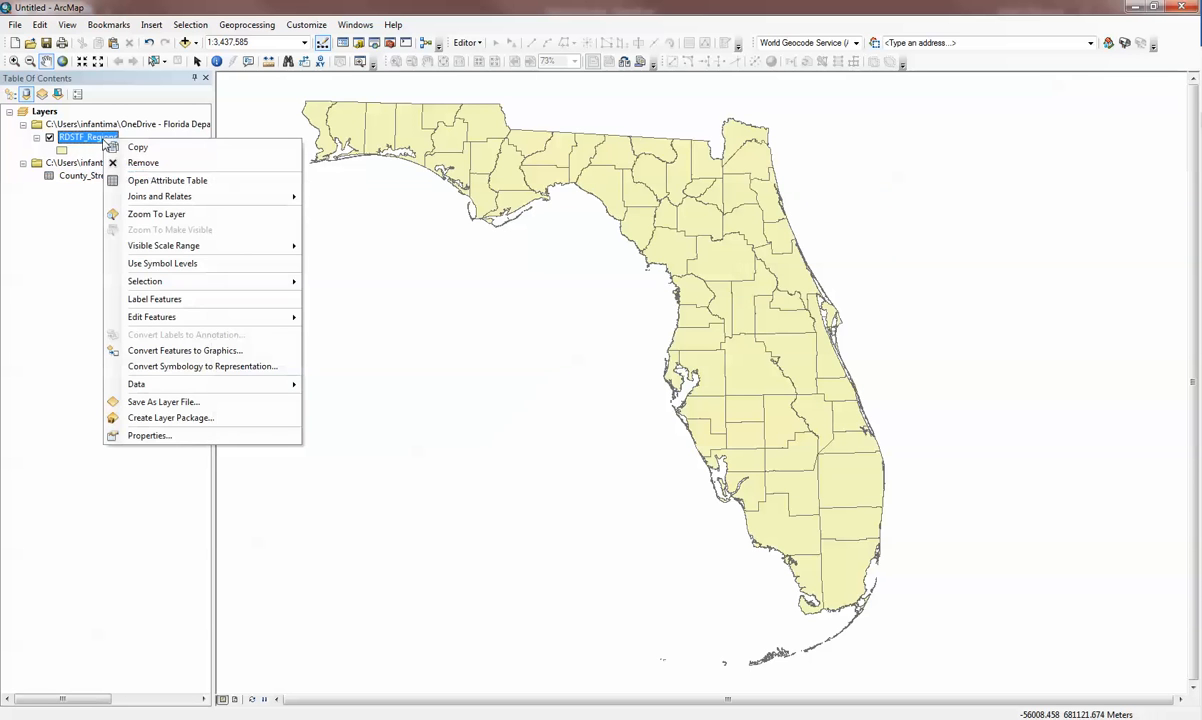
pyautogui.click(140, 180)
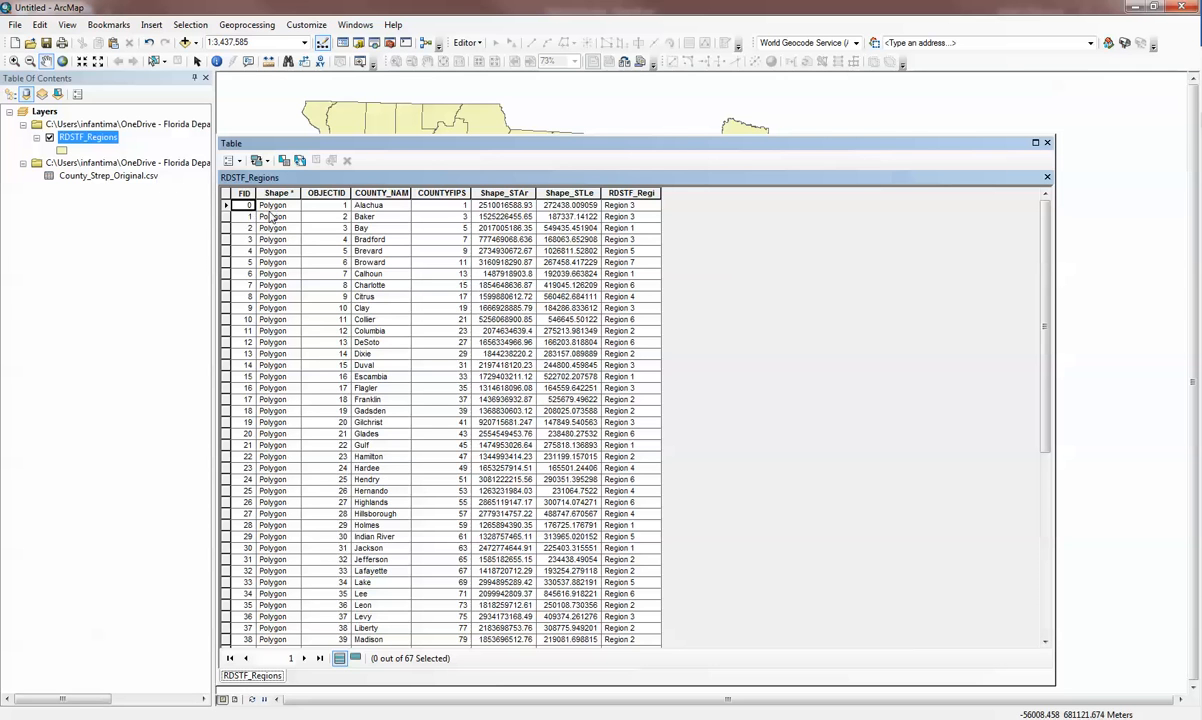
pyautogui.click(381, 192)
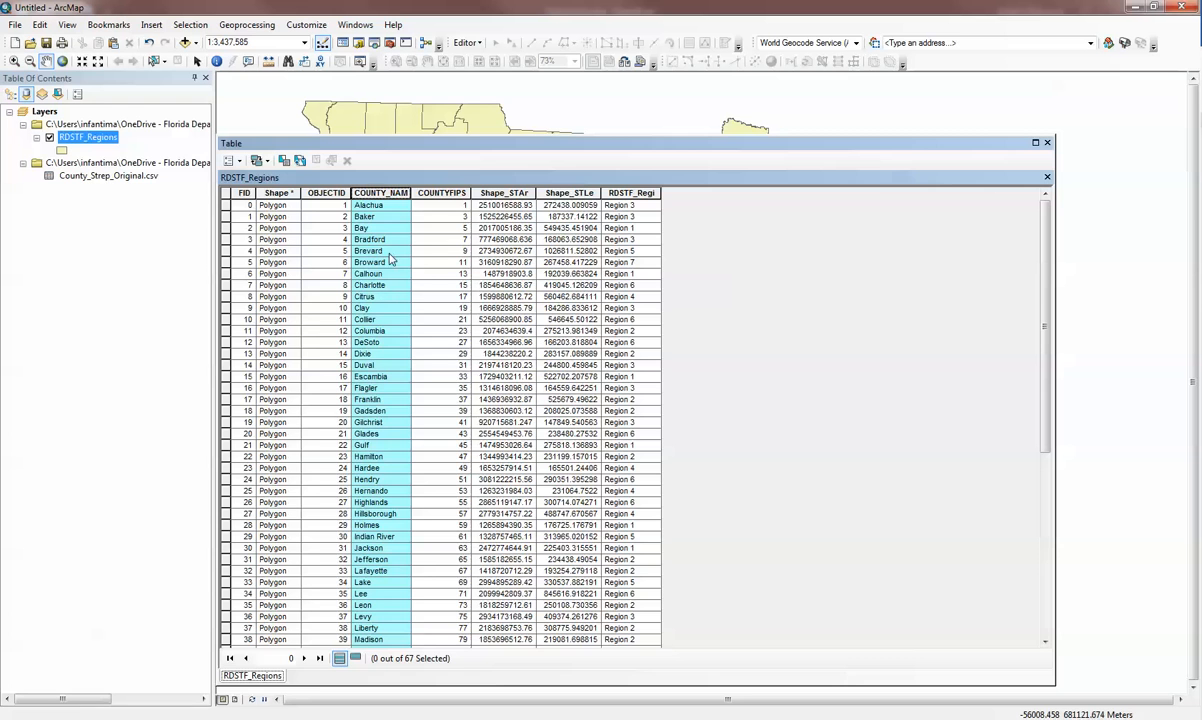
pyautogui.rightClick(117, 178)
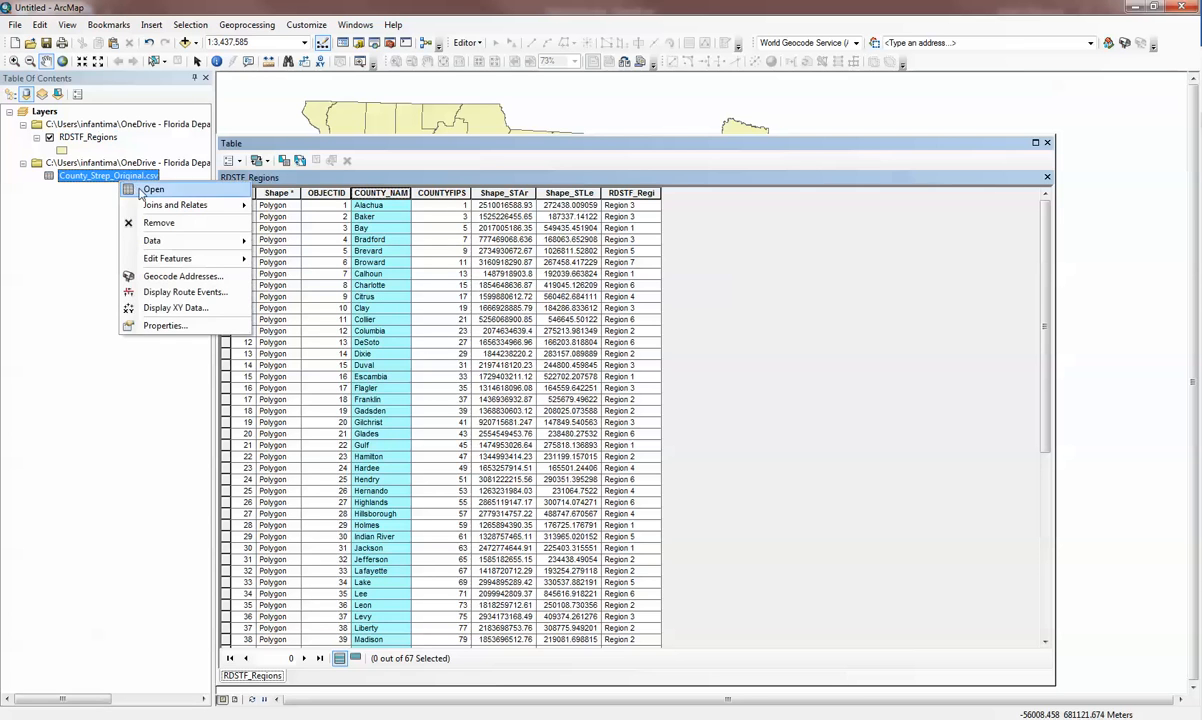
pyautogui.click(165, 190)
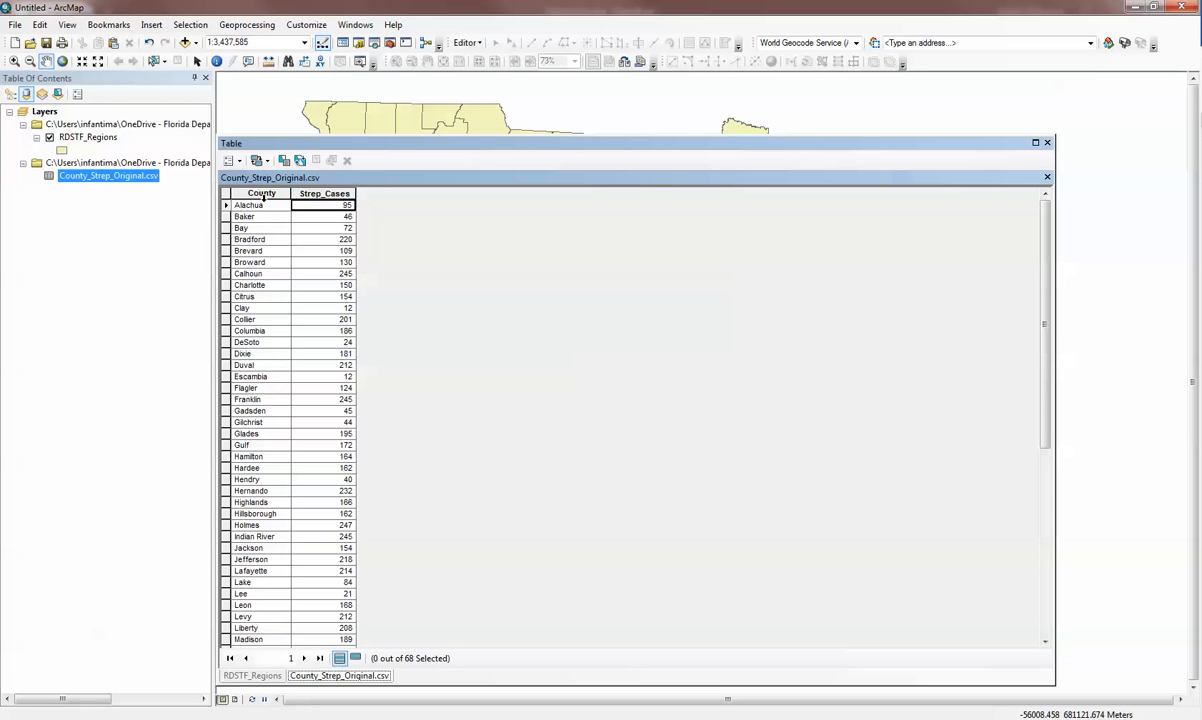
pyautogui.click(1046, 143)
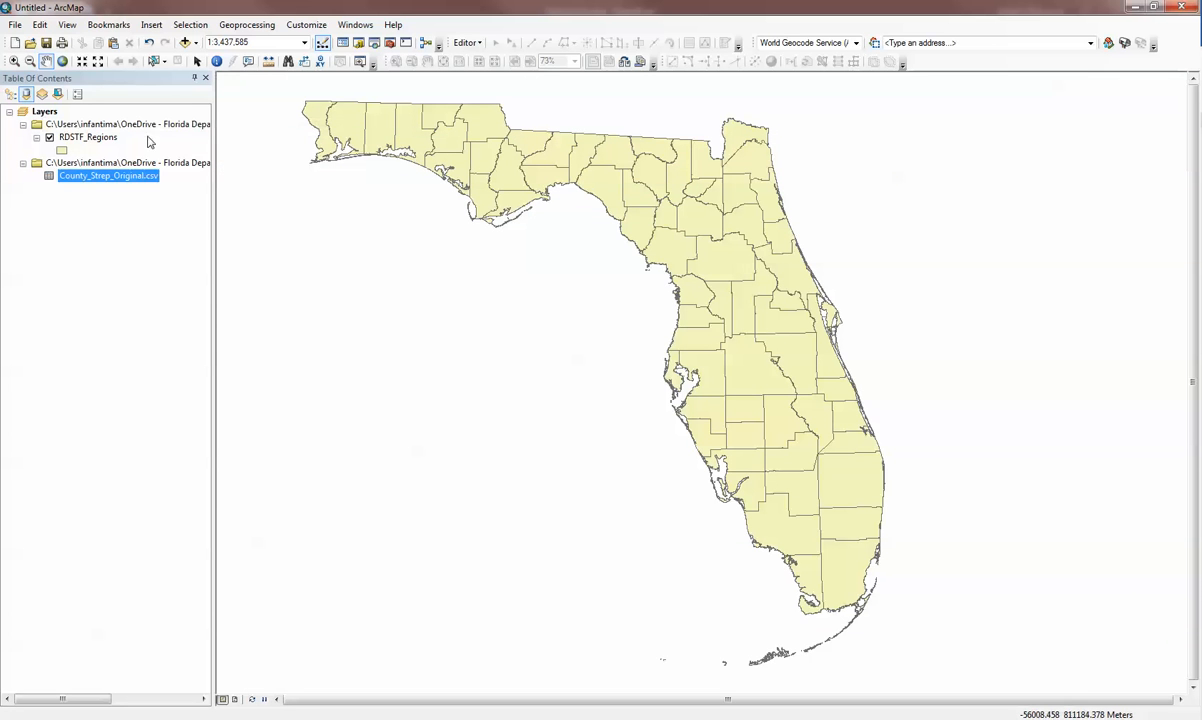
# Set up an attribute join on the RDSTF_Regions layer, matching COUNTY_NAM to the County field of County_Strep_Original.csv.
pyautogui.rightClick(91, 138)
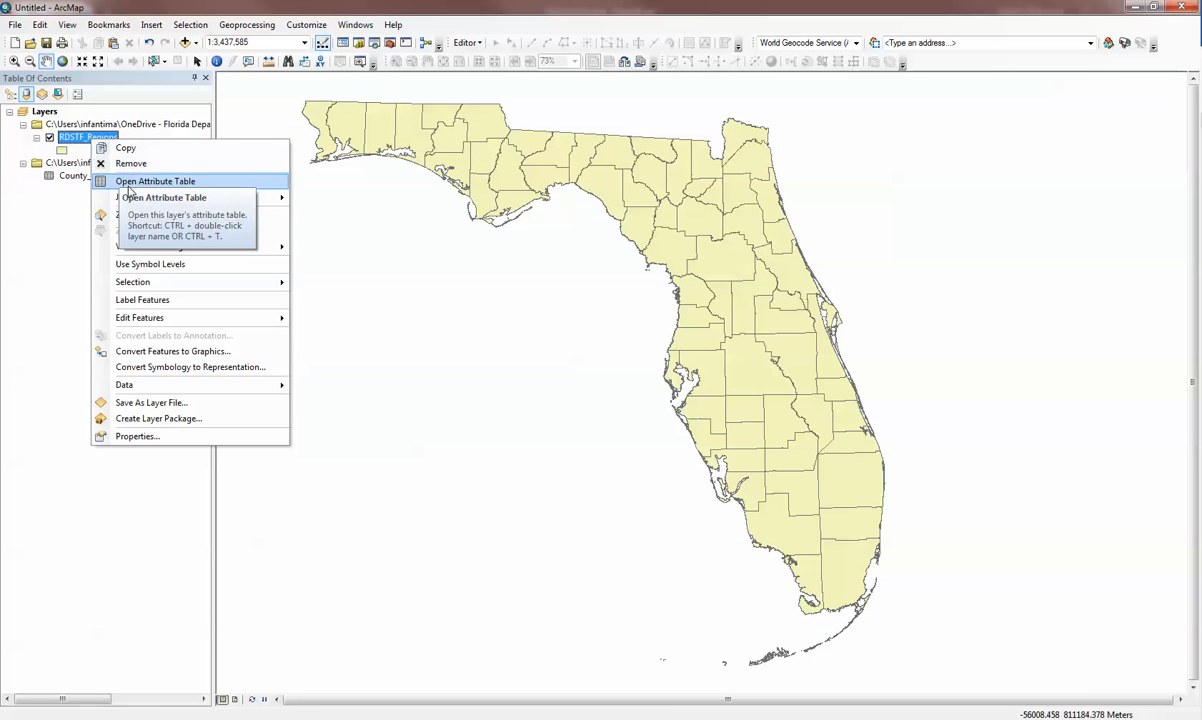
pyautogui.moveTo(126, 200)
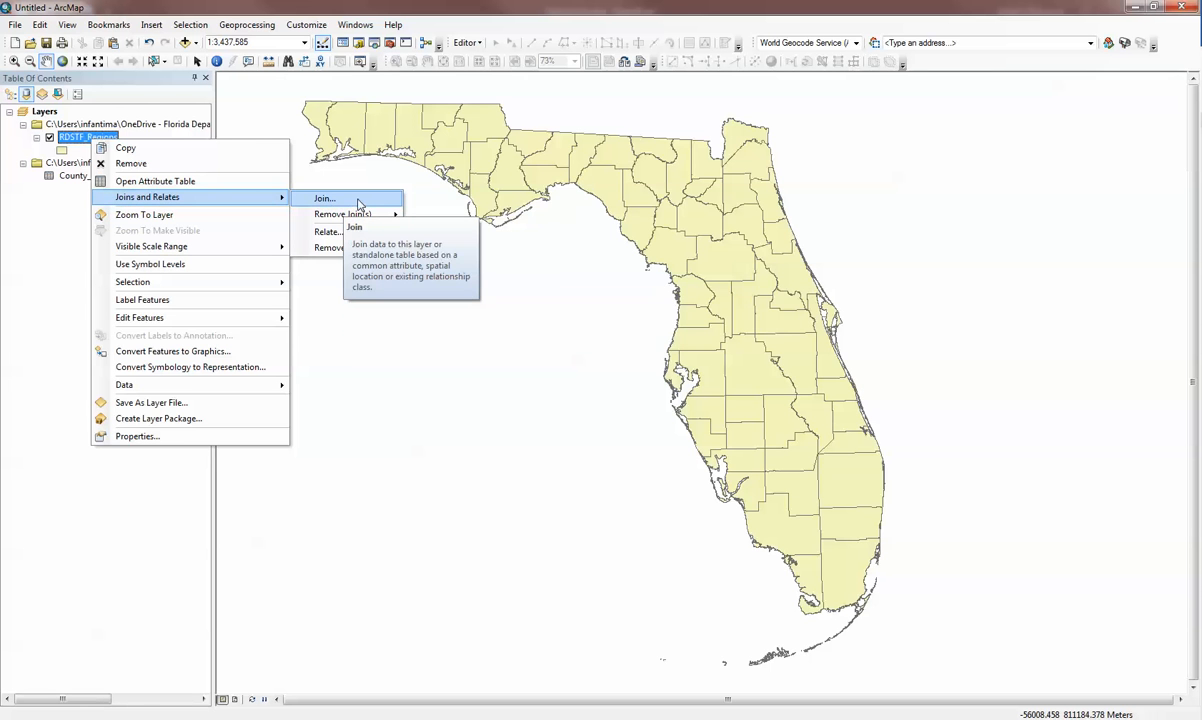
pyautogui.click(359, 203)
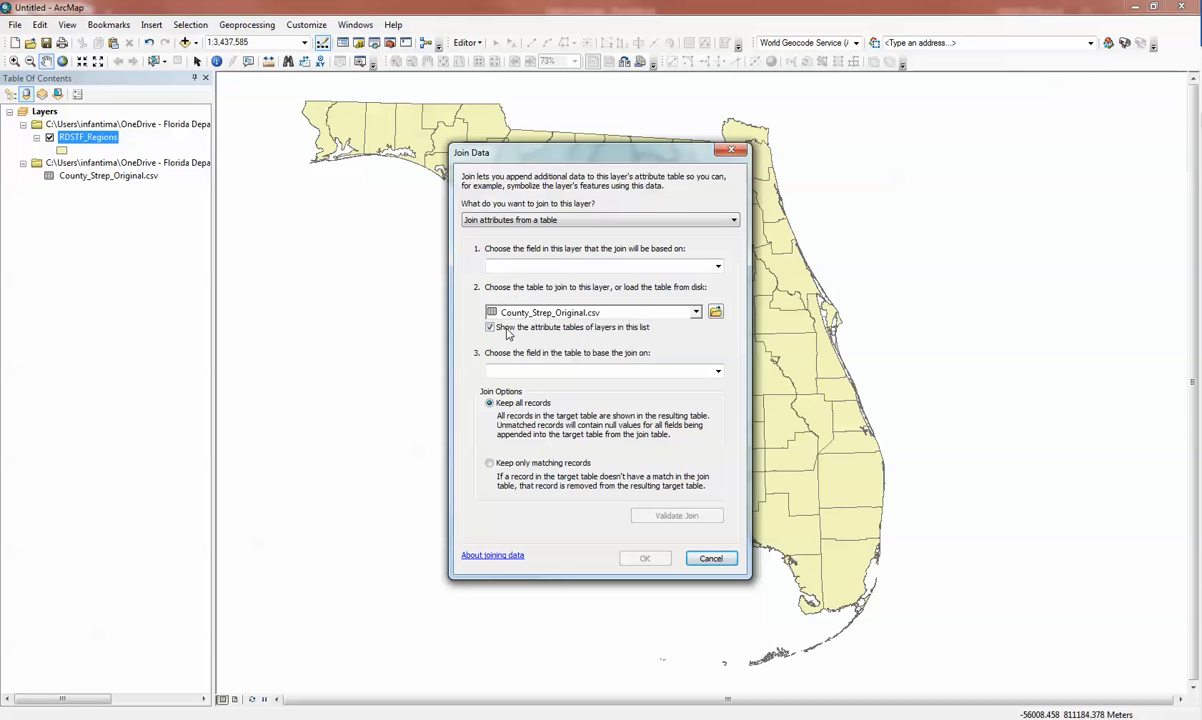
pyautogui.click(692, 312)
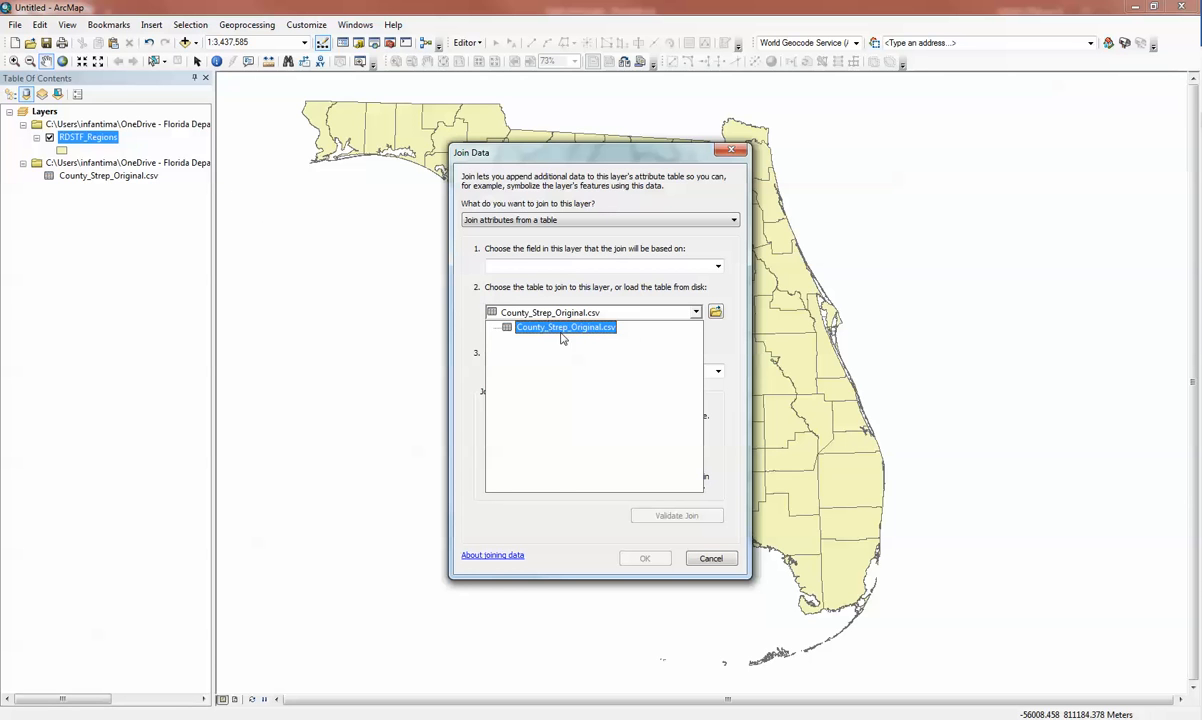
pyautogui.click(656, 287)
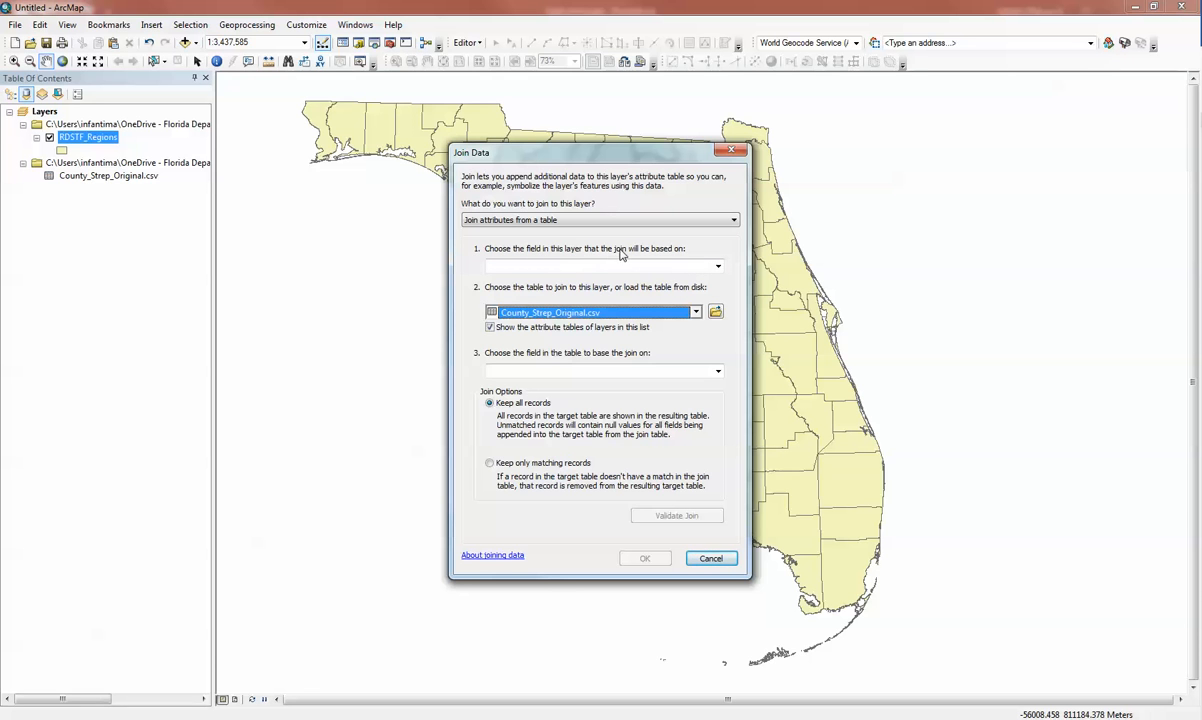
pyautogui.click(718, 267)
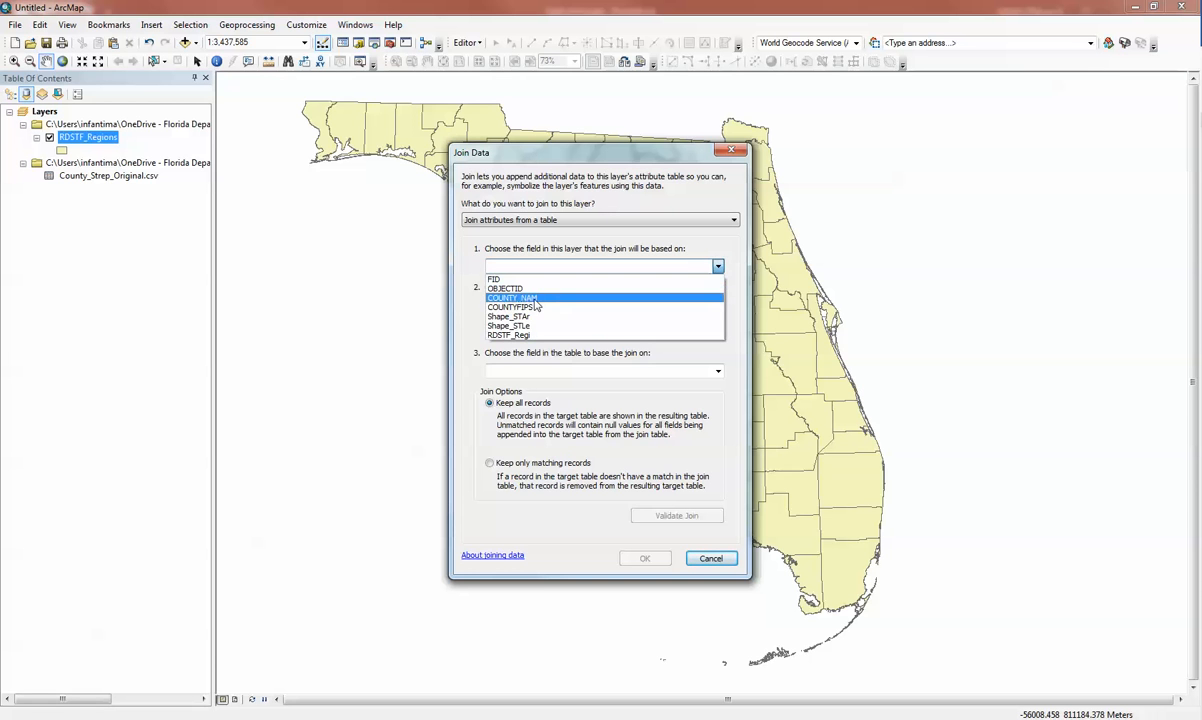
pyautogui.click(546, 298)
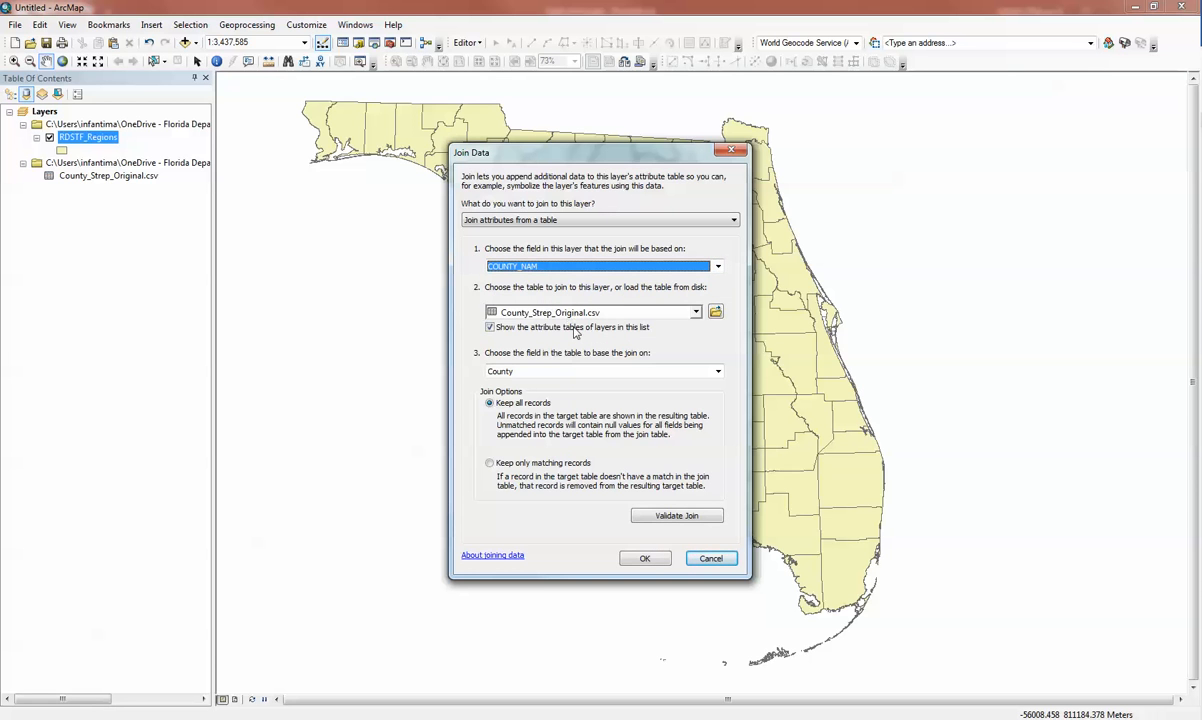
pyautogui.click(697, 373)
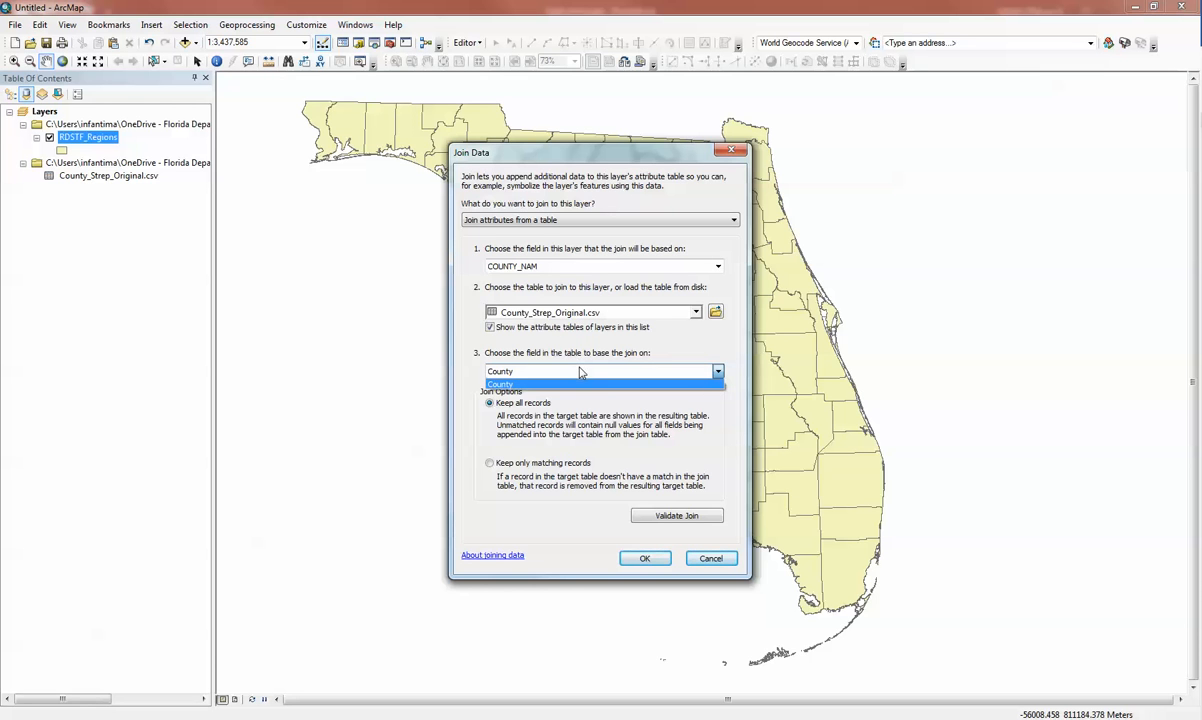
# Try COUNTYFIPS as the layer's join field, check which table fields are offered, and restore COUNTY_NAM.
pyautogui.click(717, 267)
pyautogui.click(717, 267)
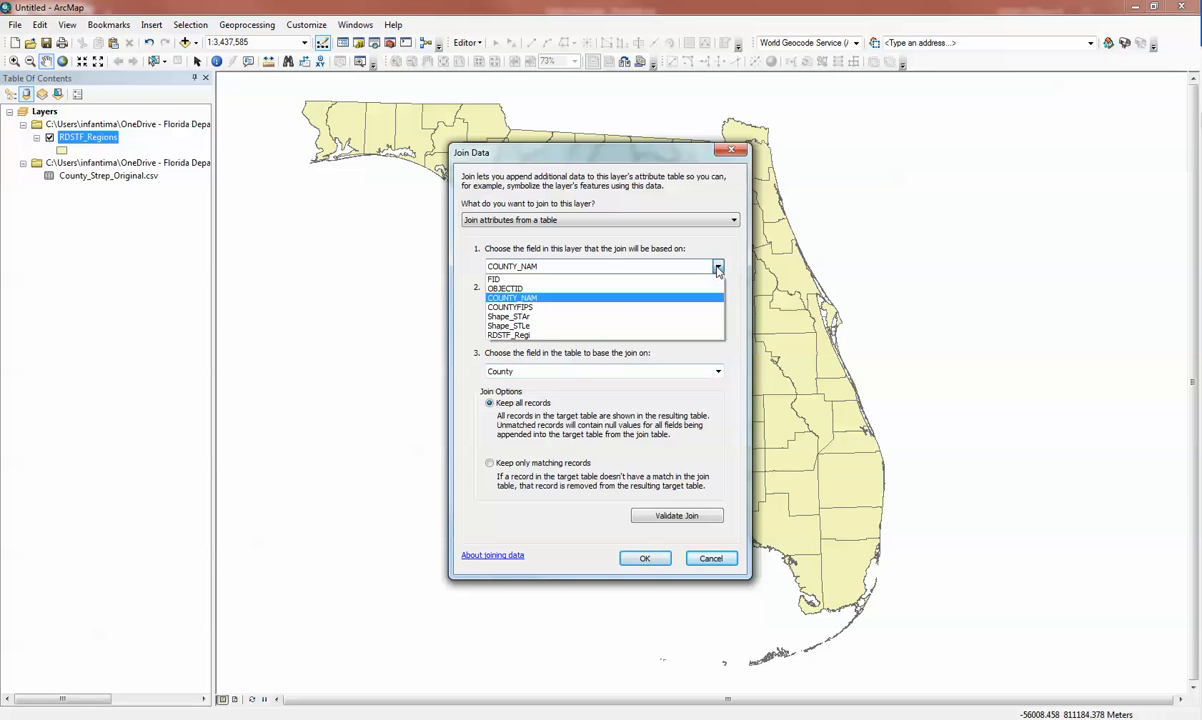
pyautogui.click(568, 307)
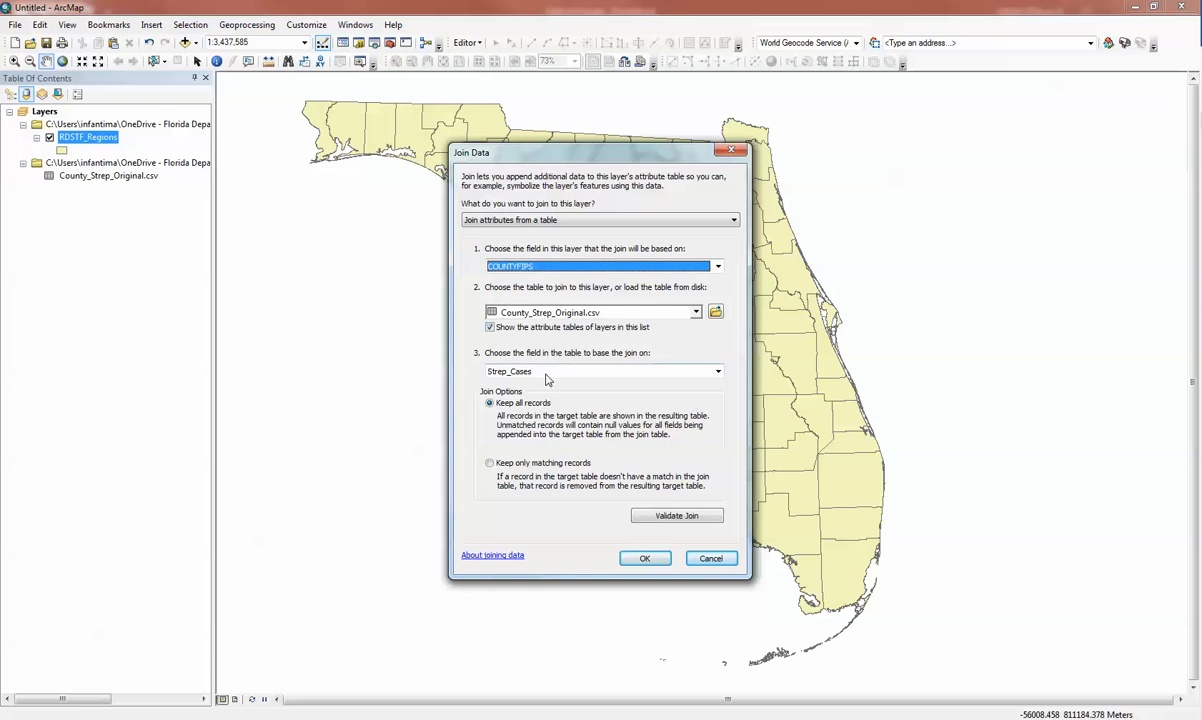
pyautogui.click(718, 372)
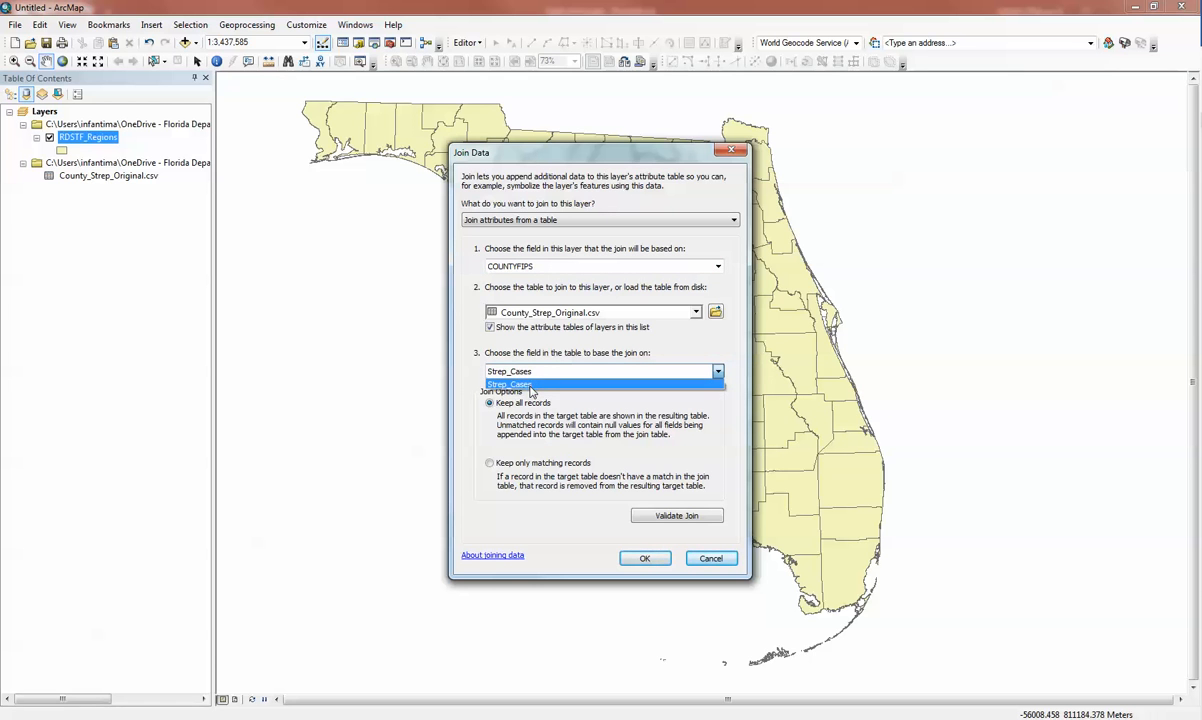
pyautogui.click(717, 267)
pyautogui.click(717, 267)
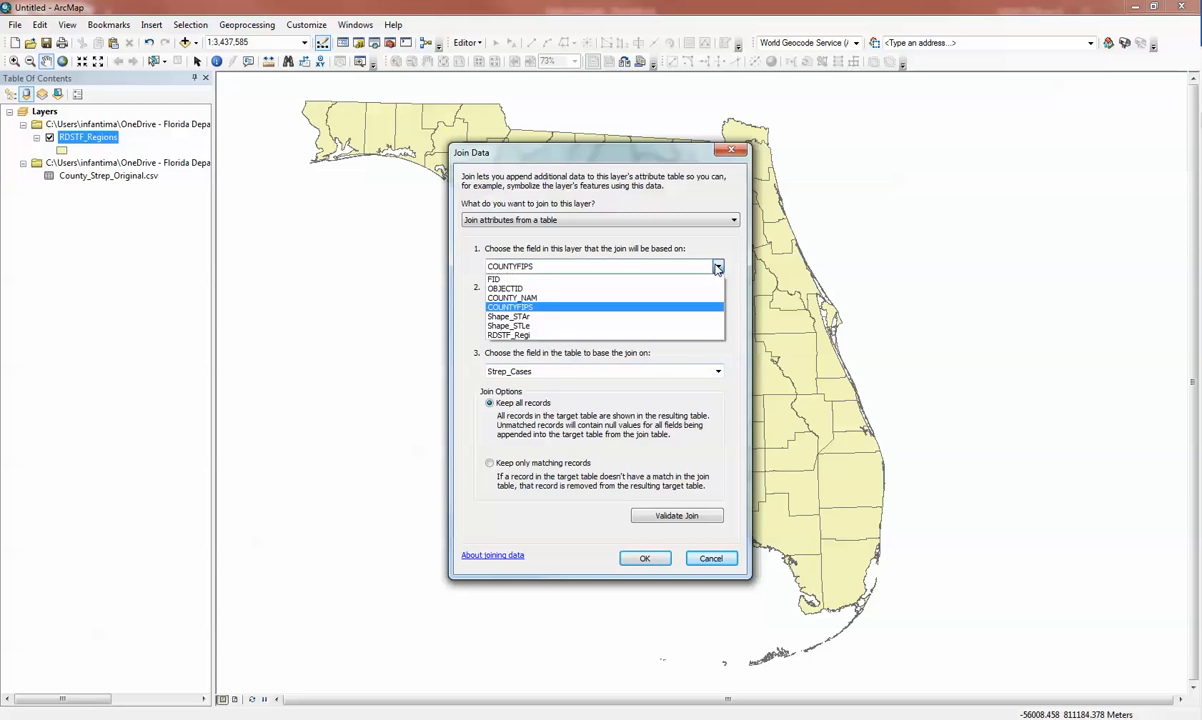
pyautogui.click(510, 297)
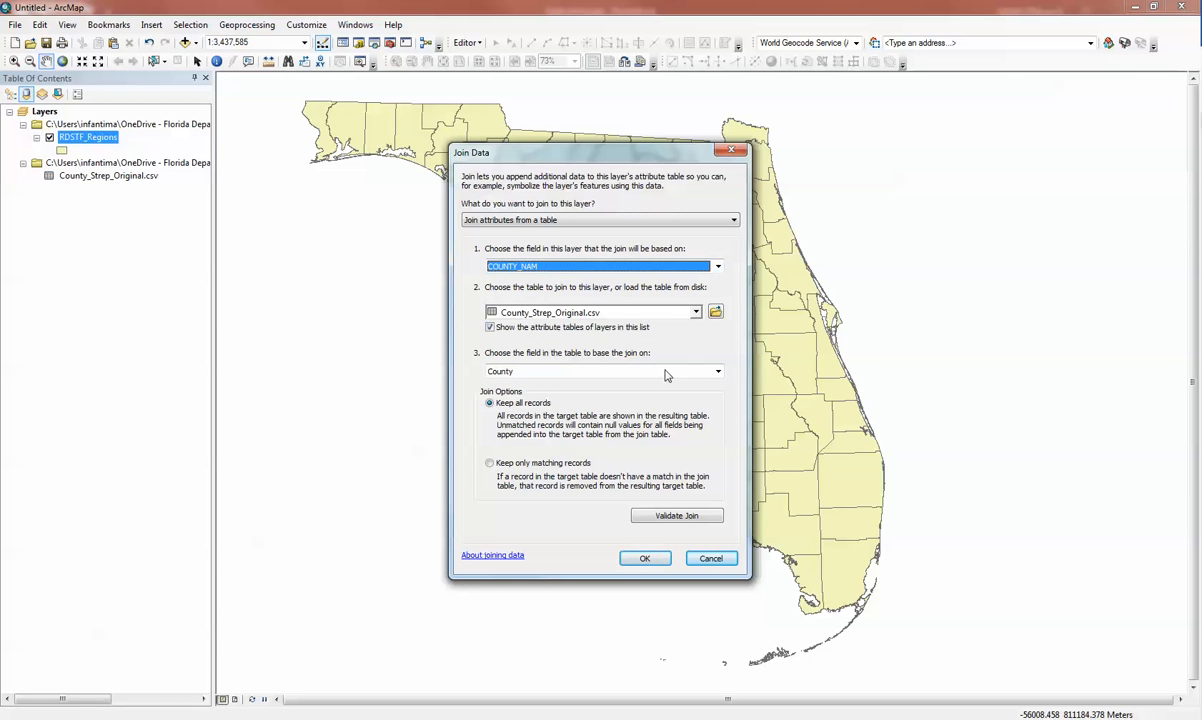
# Keep all records in the join, validate it, and apply it to RDSTF_Regions.
pyautogui.click(569, 407)
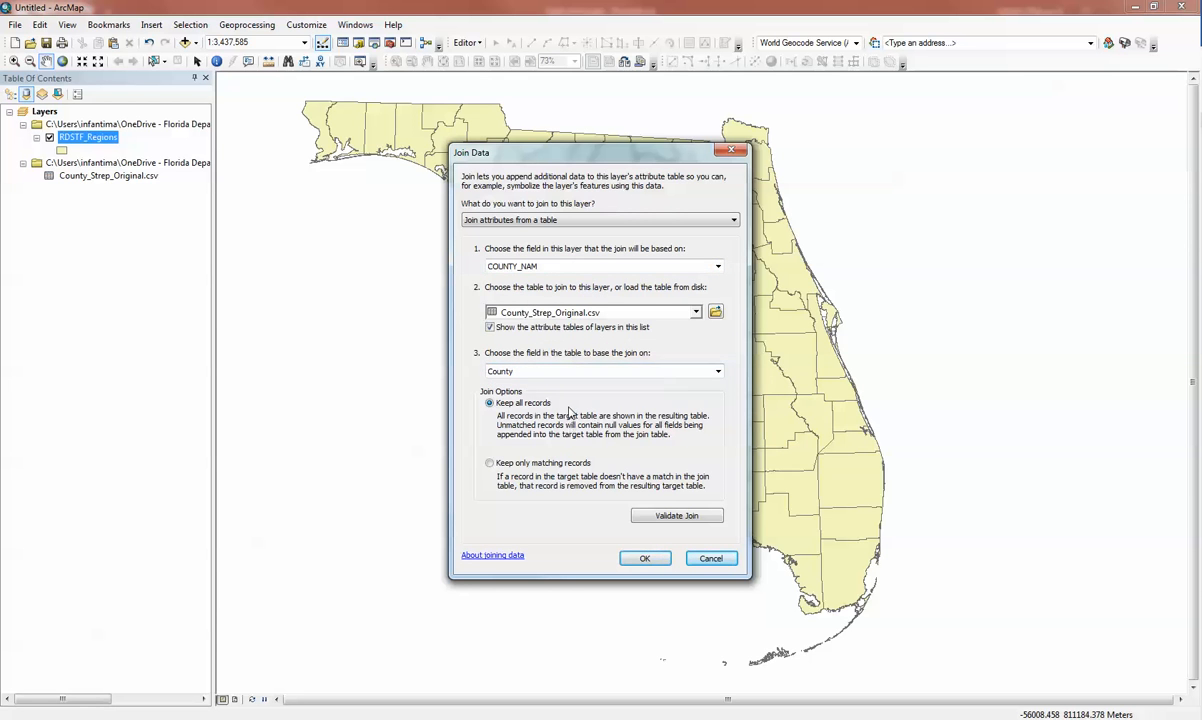
pyautogui.click(677, 516)
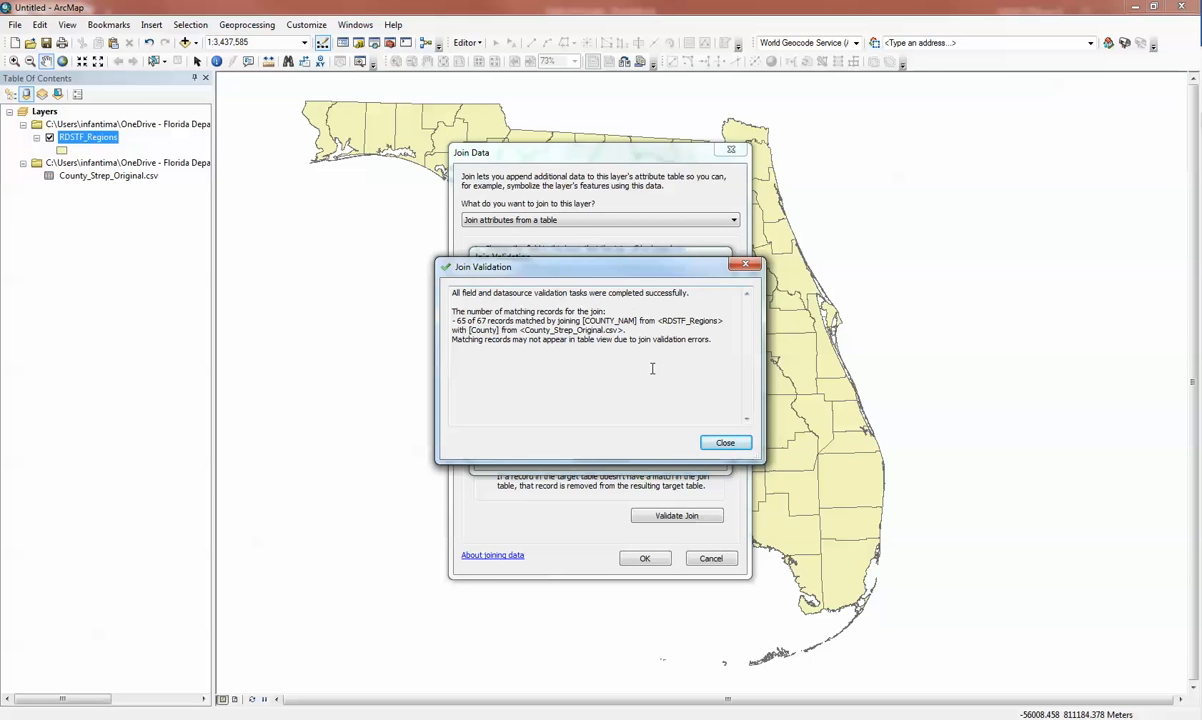
pyautogui.click(725, 442)
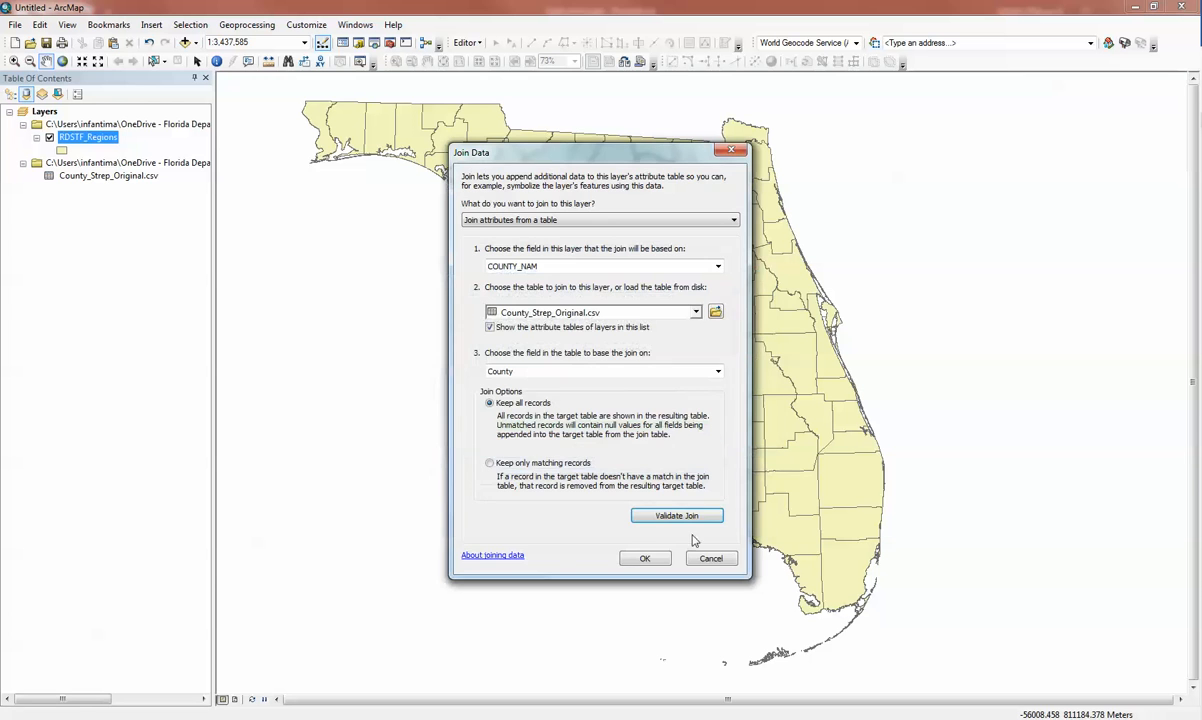
pyautogui.click(648, 557)
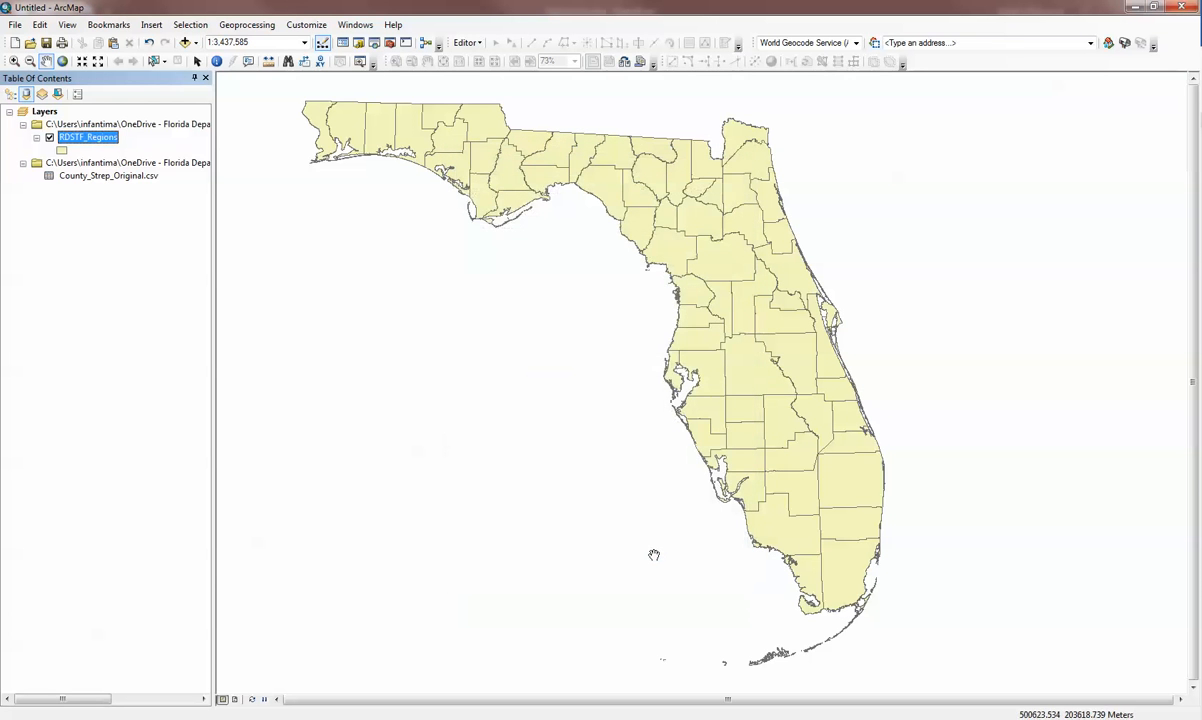
# Open the RDSTF_Regions attribute table and compare the joined County and Strep_Cases fields with COUNTY_NAM down the records.
pyautogui.rightClick(106, 140)
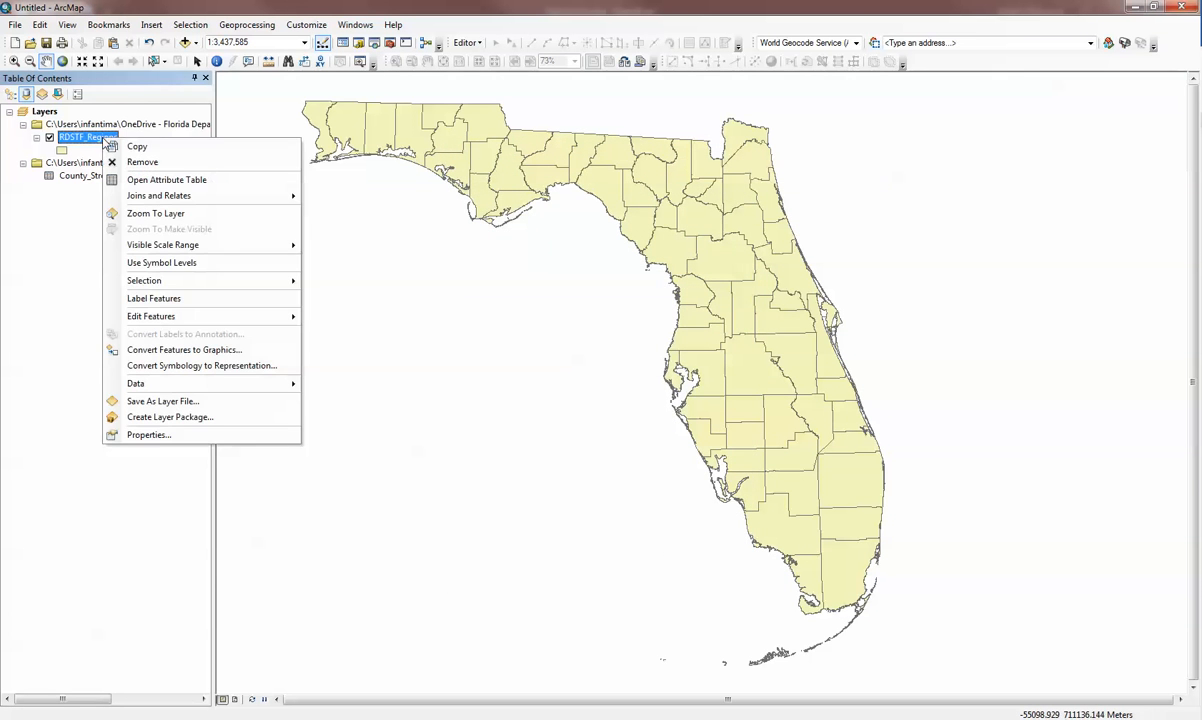
pyautogui.click(120, 180)
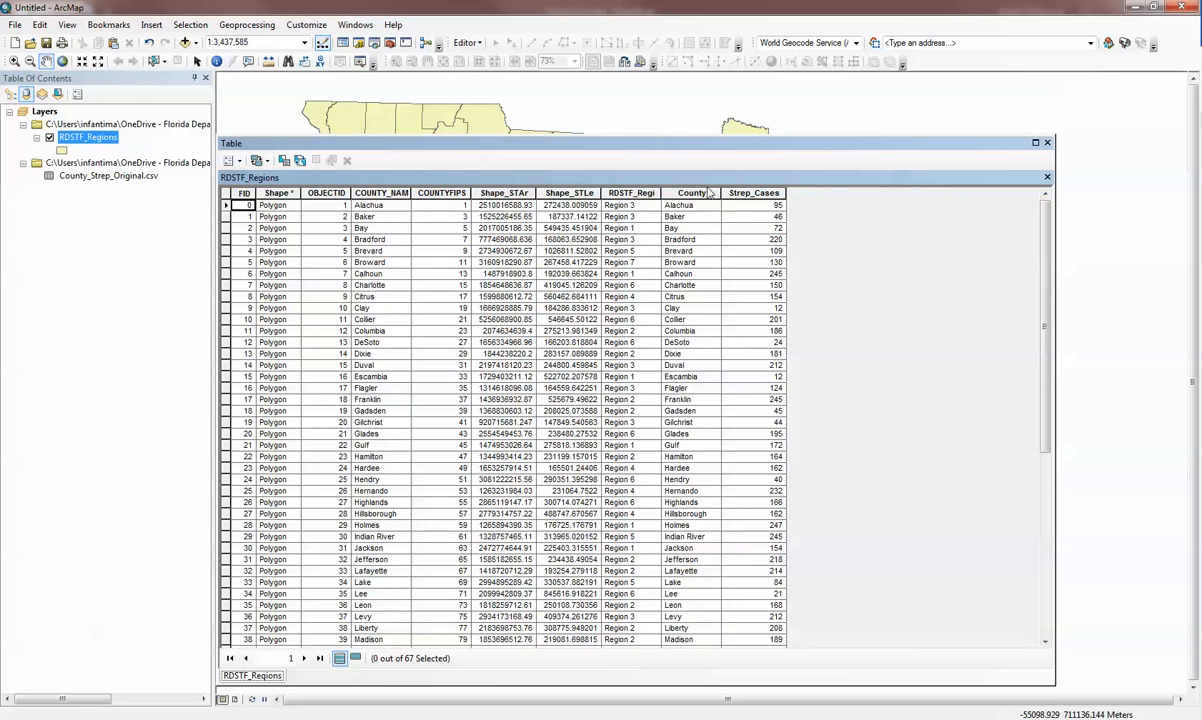
pyautogui.moveTo(700, 193); pyautogui.dragTo(763, 191)
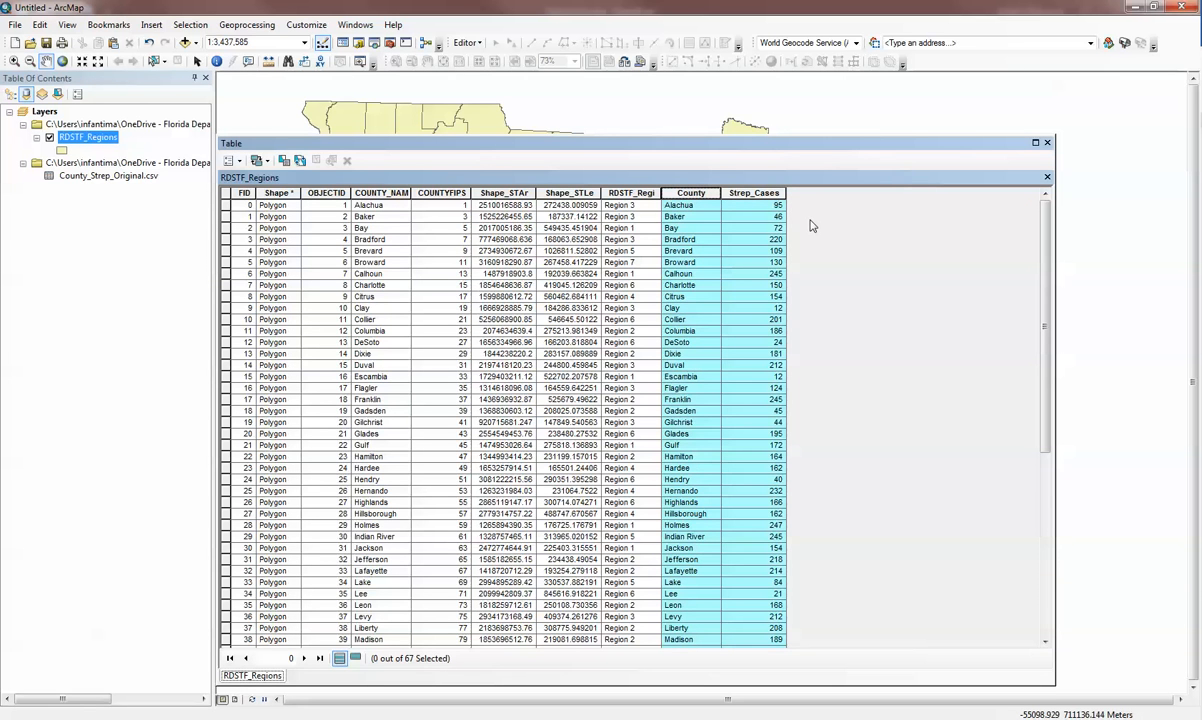
pyautogui.click(388, 205)
pyautogui.click(678, 206)
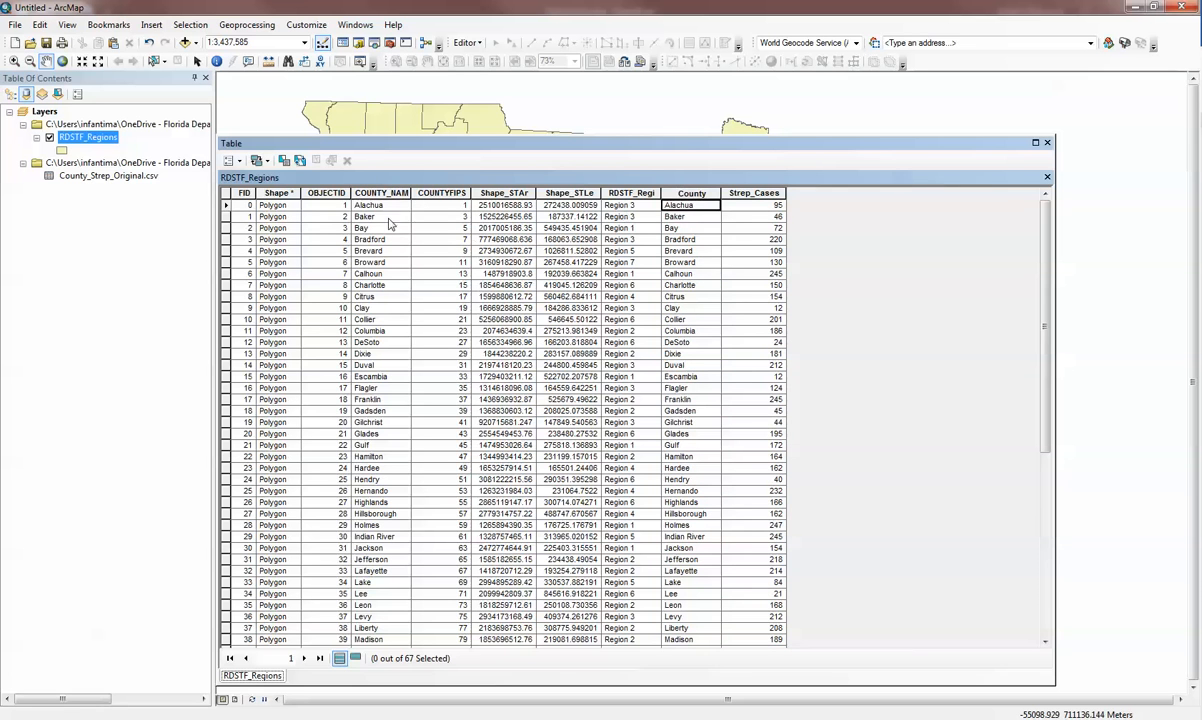
pyautogui.click(676, 218)
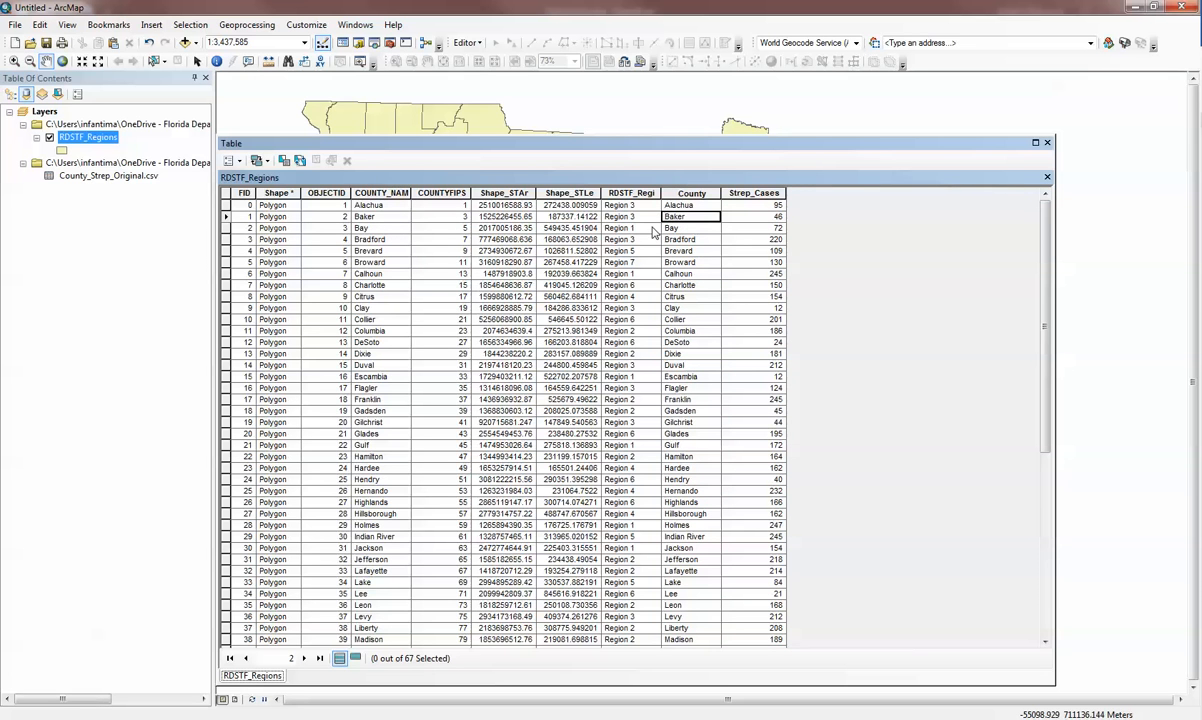
pyautogui.scroll(-7, 676, 232)
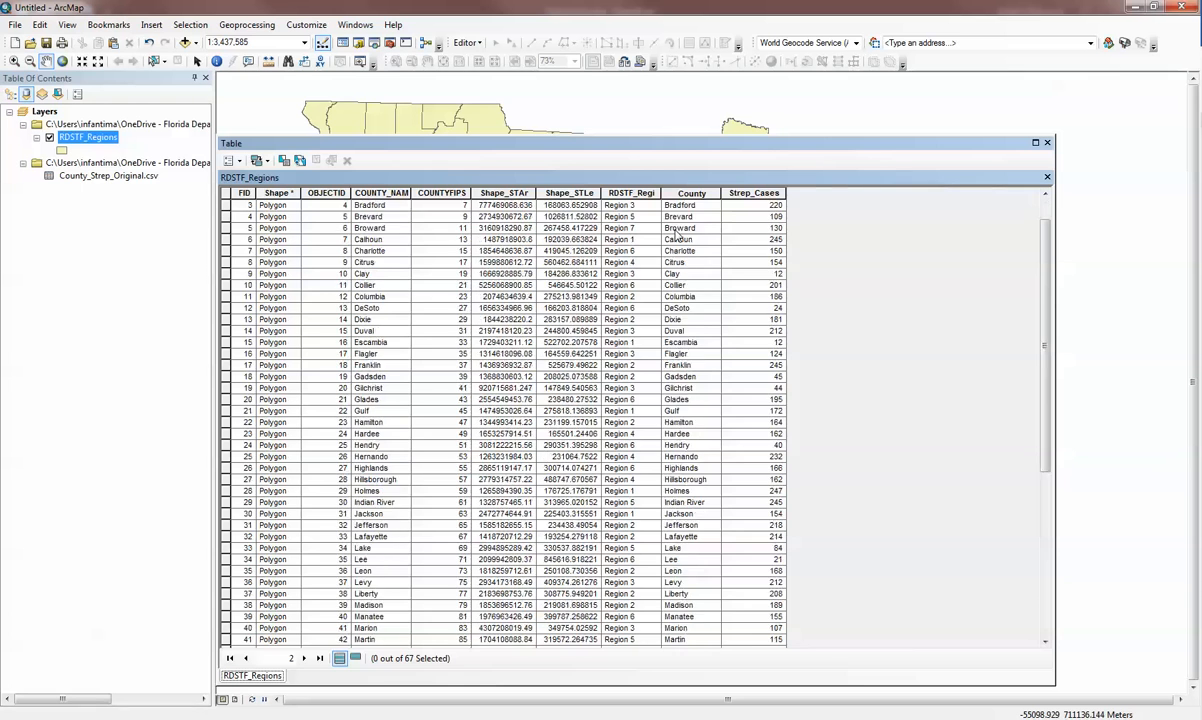
pyautogui.scroll(-3, 676, 236)
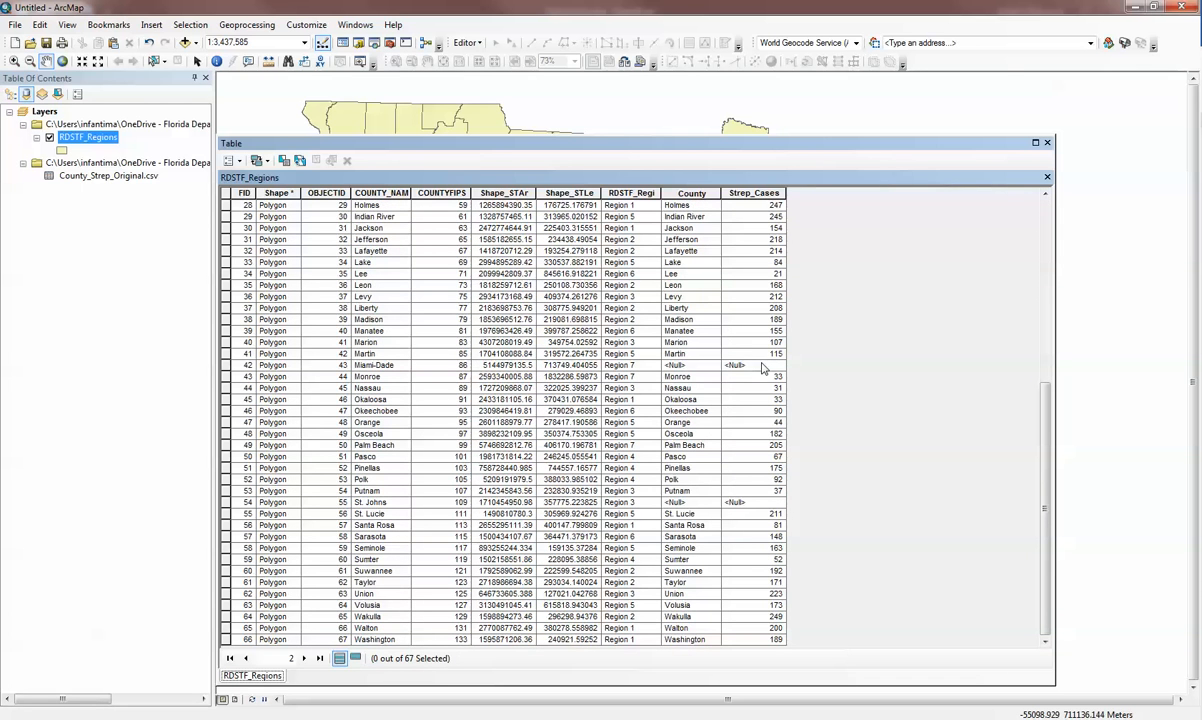
# Examine the joined County and Strep_Cases values for the Miami-Dade and St. Johns records, and close the table.
pyautogui.click(763, 370)
pyautogui.click(768, 503)
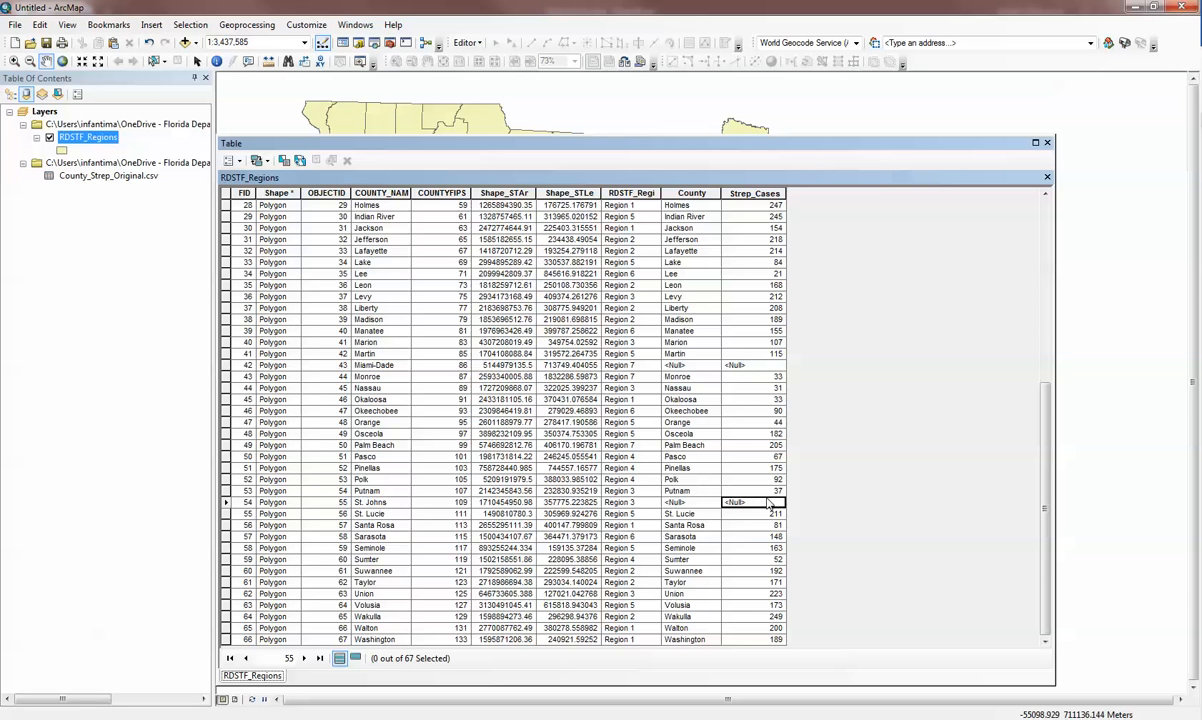
pyautogui.click(703, 504)
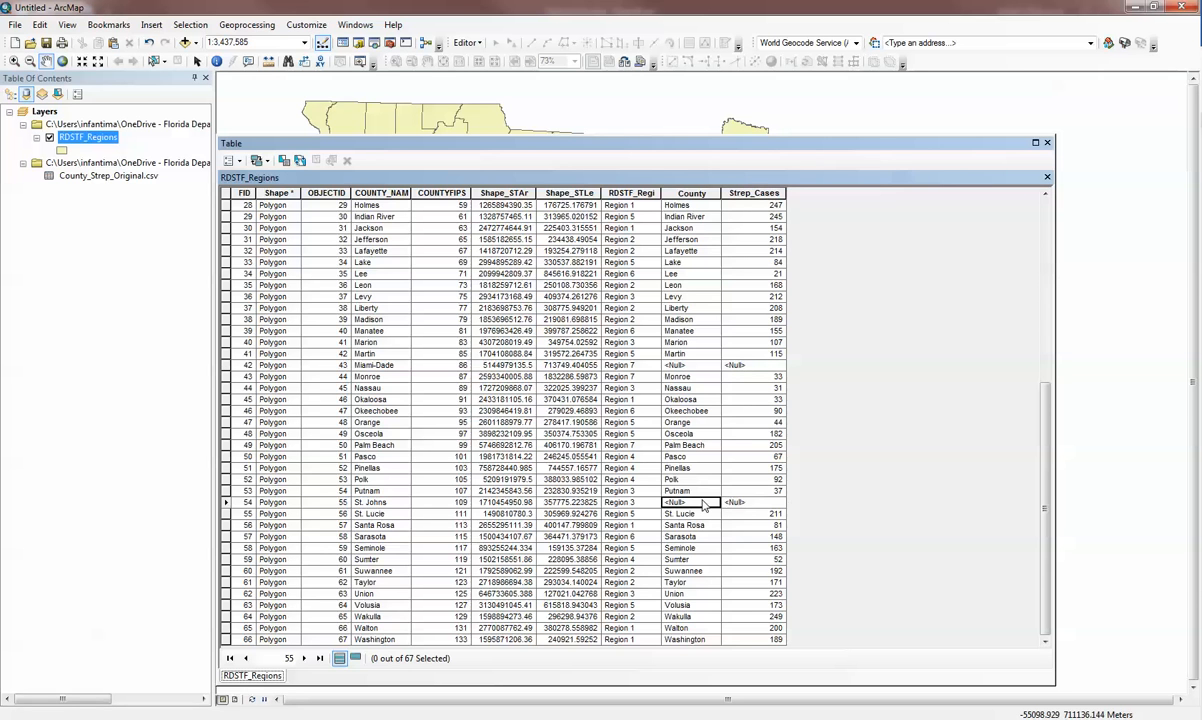
pyautogui.click(687, 367)
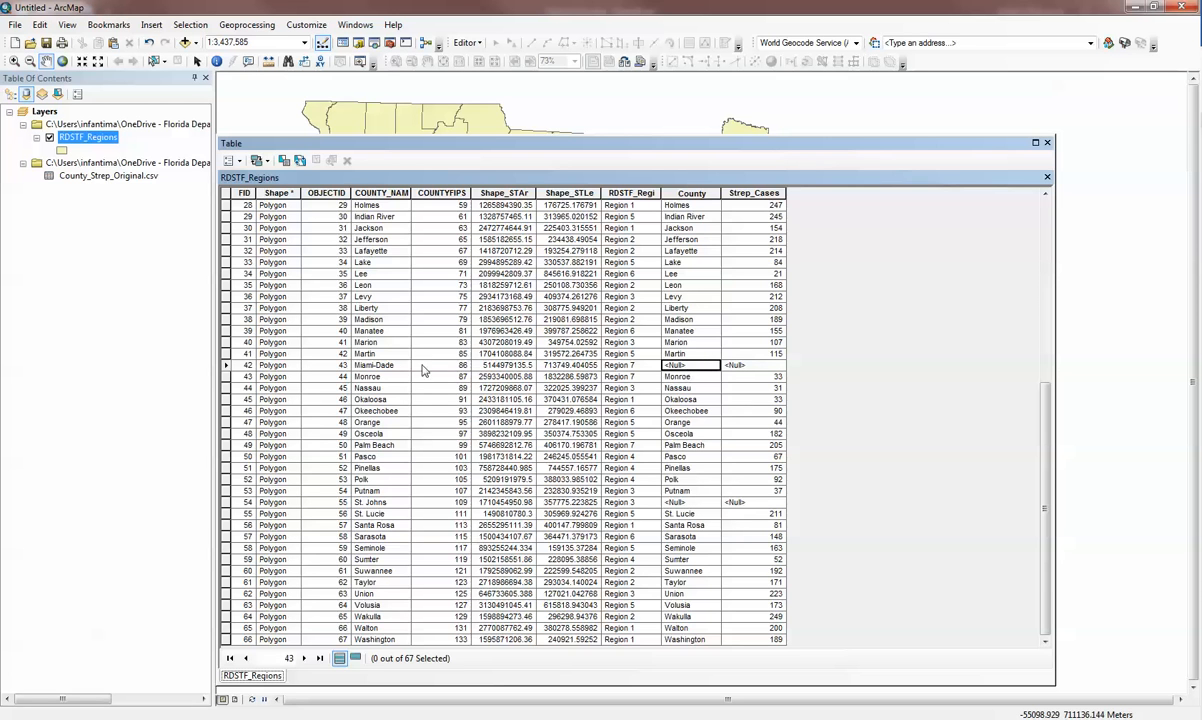
pyautogui.click(375, 365)
pyautogui.click(687, 366)
pyautogui.click(698, 504)
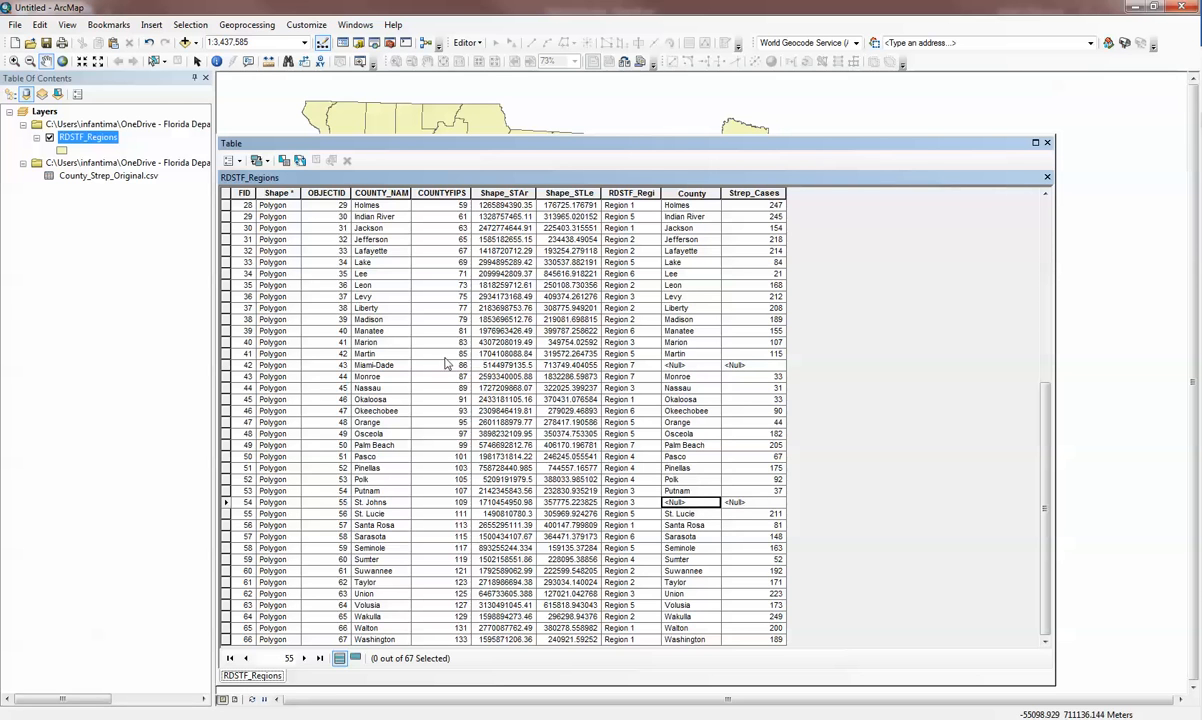
pyautogui.click(373, 366)
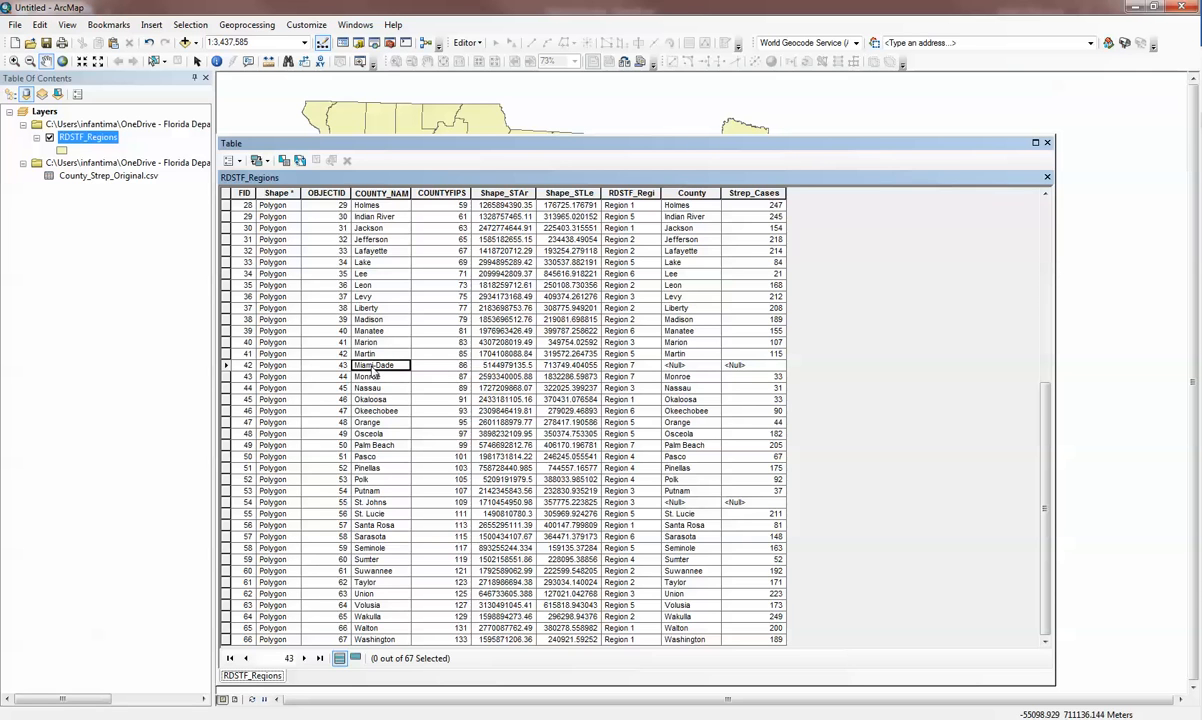
pyautogui.click(386, 503)
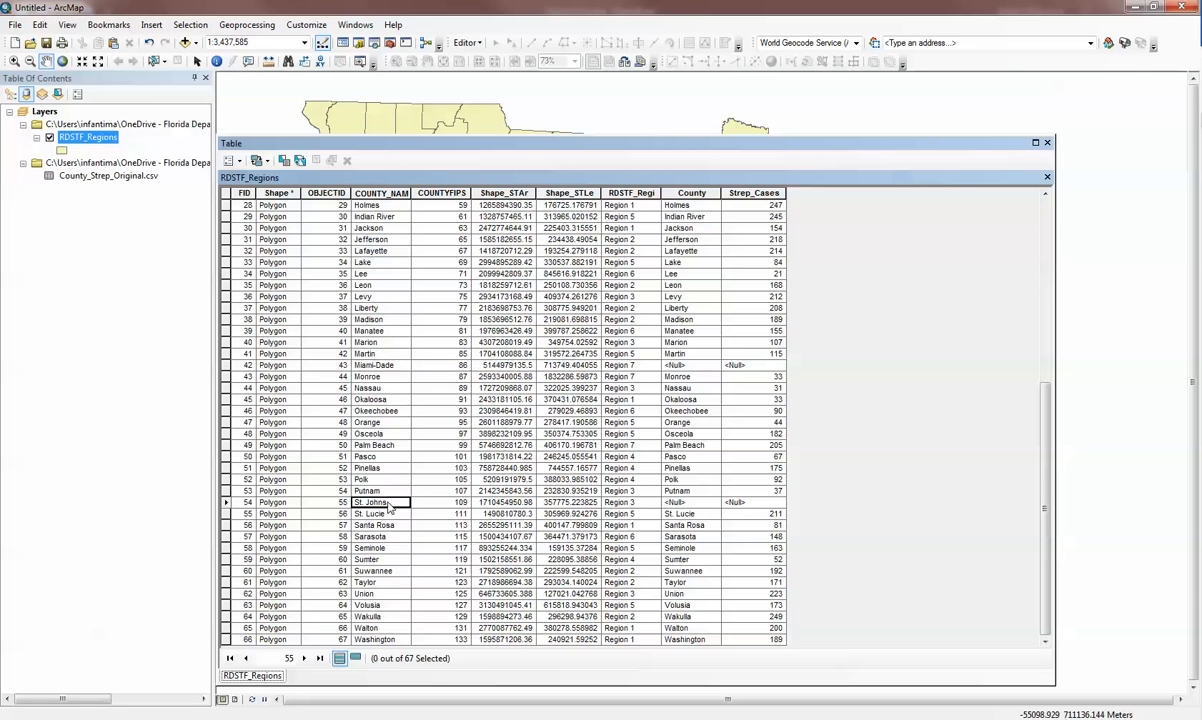
pyautogui.click(1047, 143)
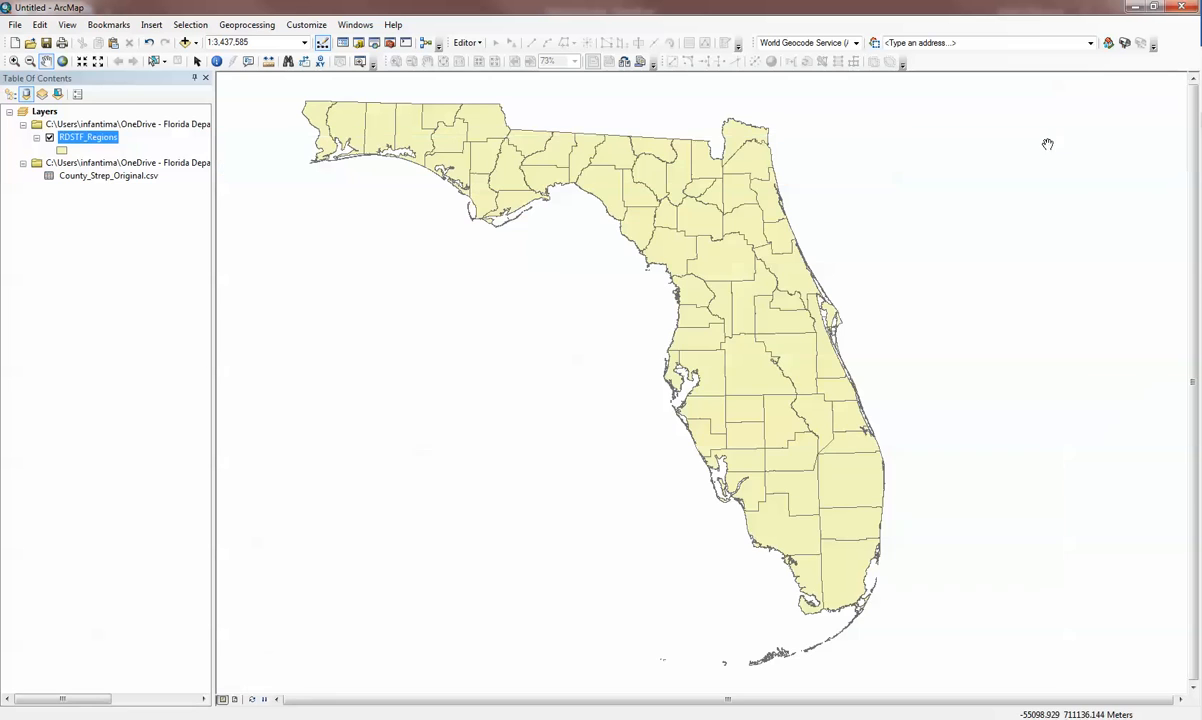
# Check how Miami-Dade and St. Johns counties are spelled in the County_Strep_Original.csv table, and close it.
pyautogui.rightClick(125, 181)
pyautogui.click(130, 187)
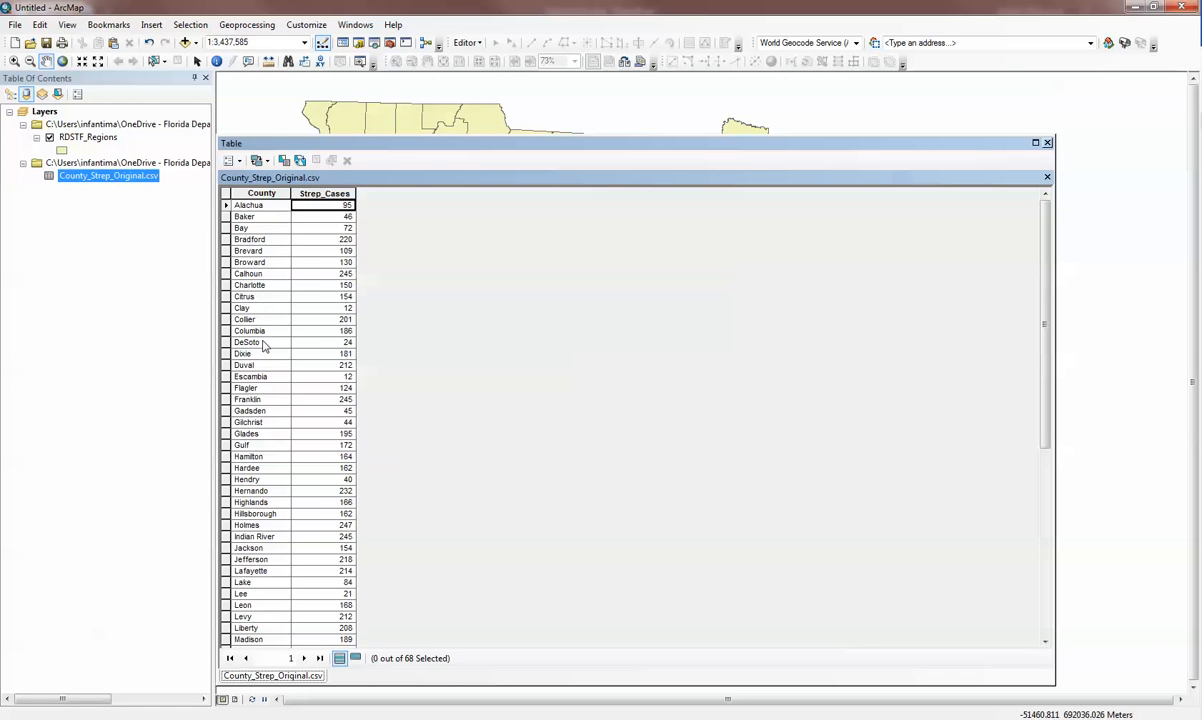
pyautogui.scroll(-4, 262, 350)
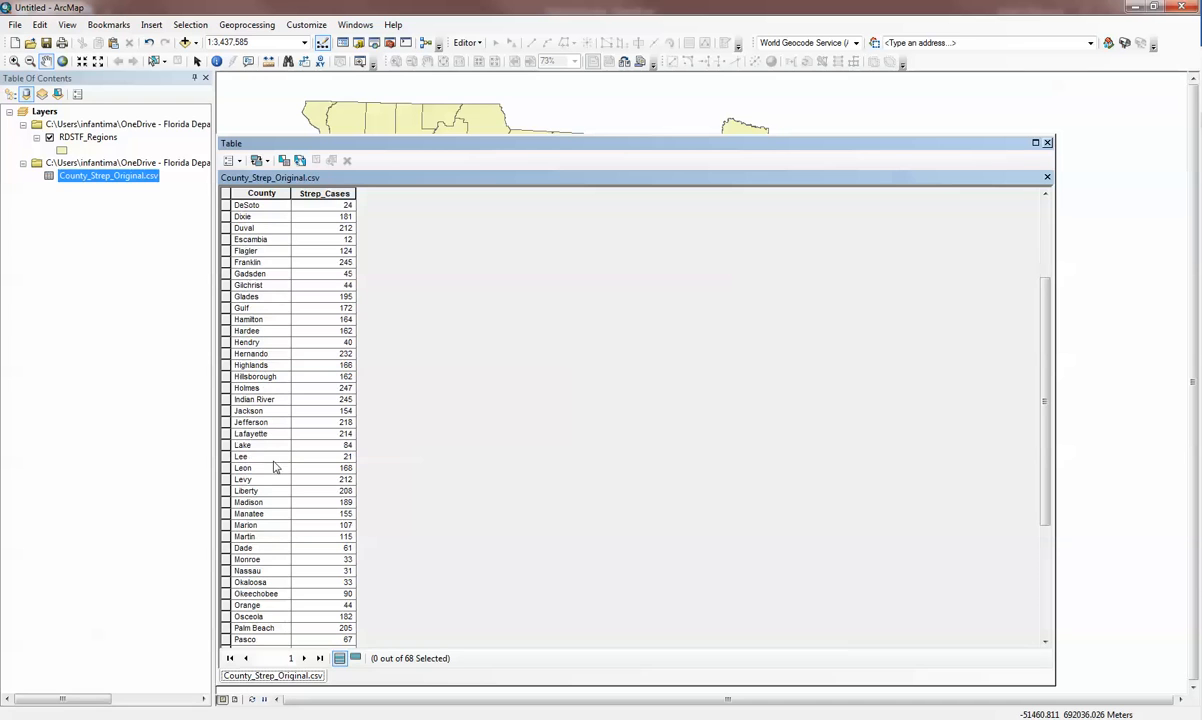
pyautogui.click(274, 549)
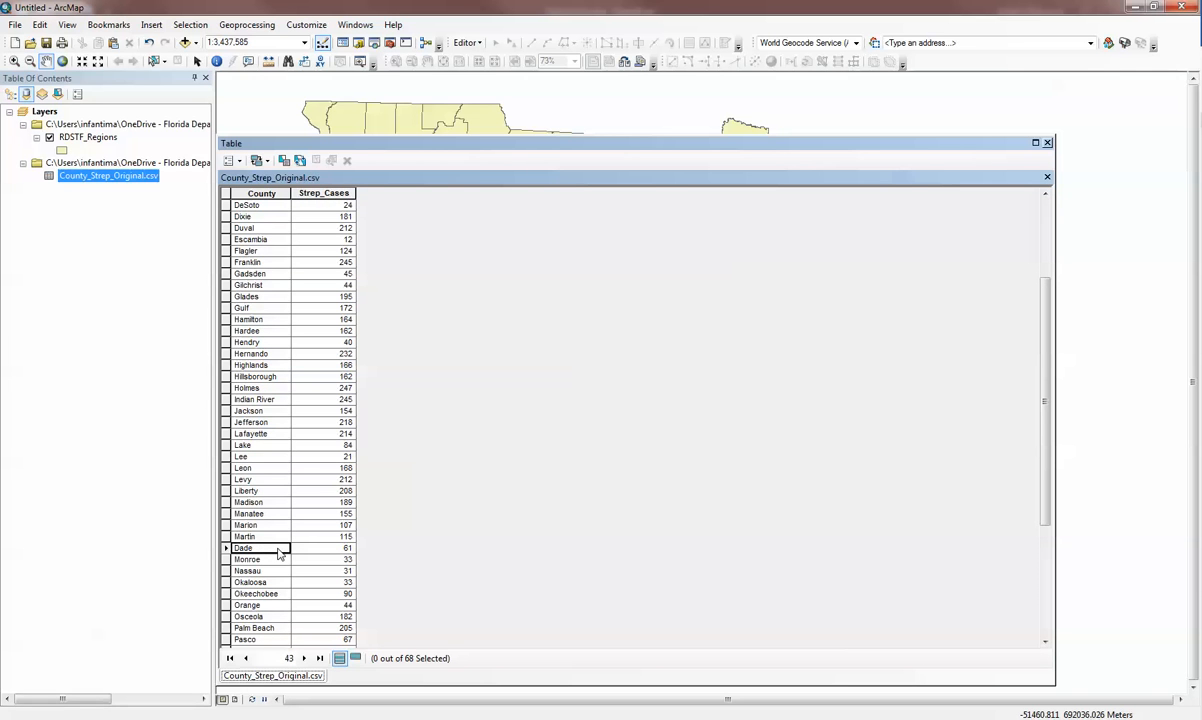
pyautogui.scroll(-6, 280, 555)
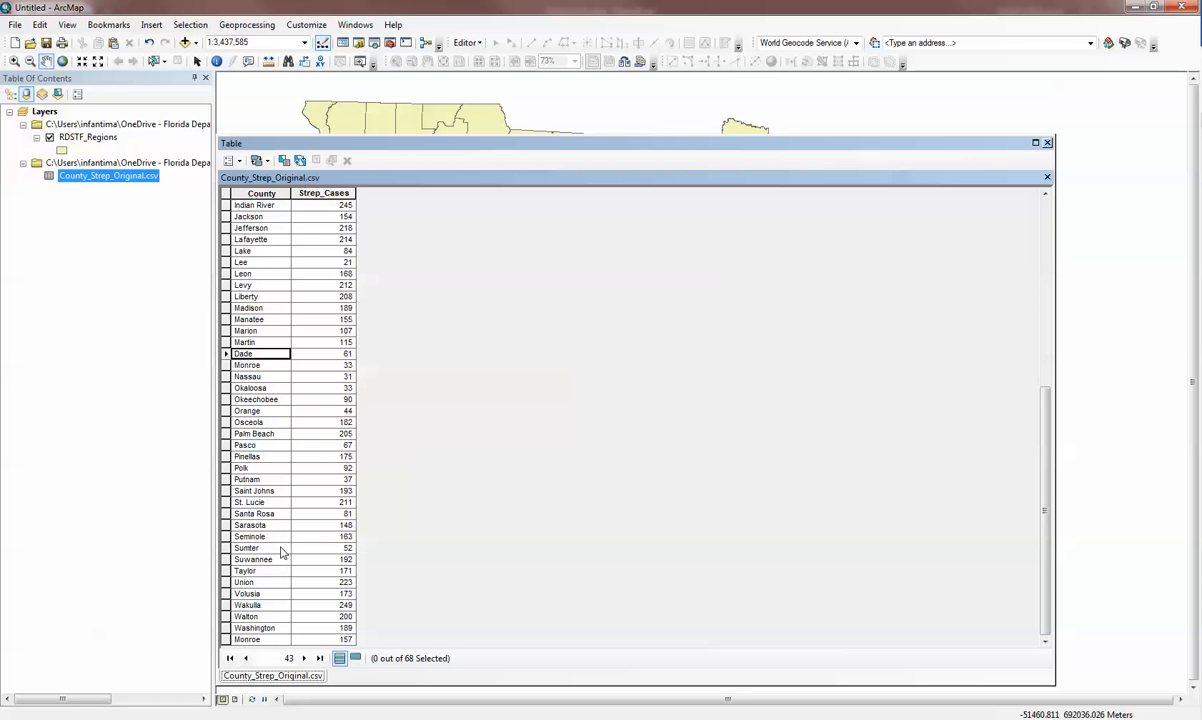
pyautogui.click(250, 491)
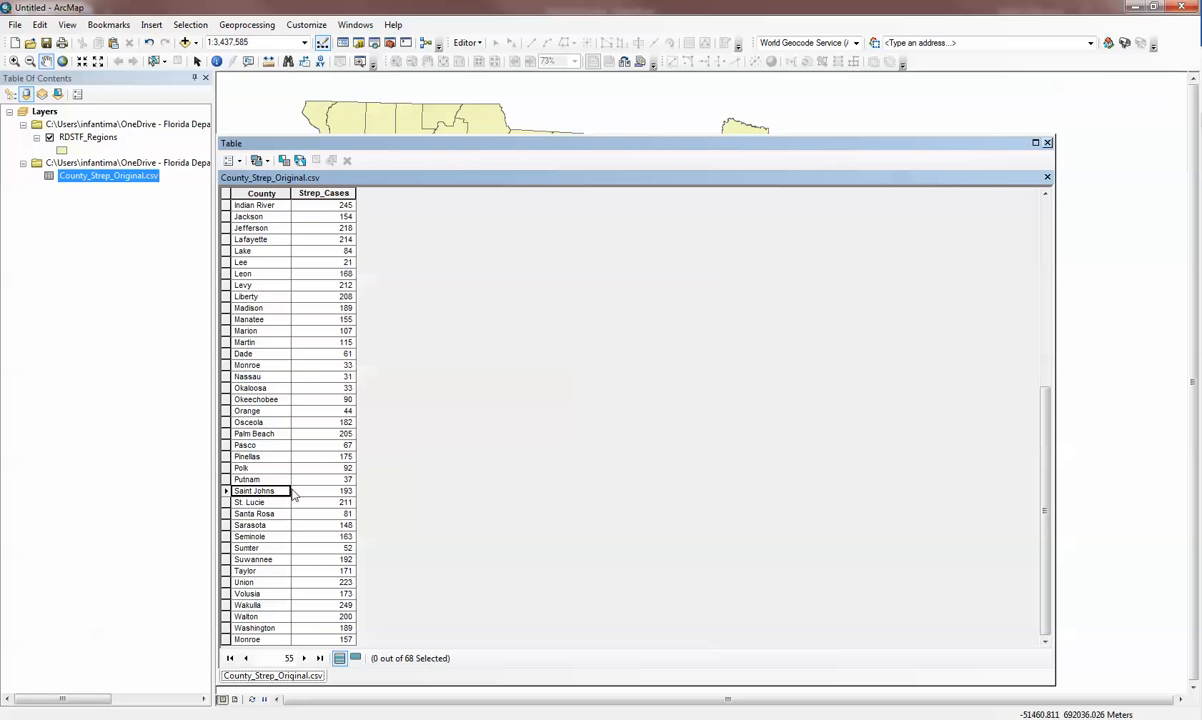
pyautogui.click(1047, 143)
# Remove all joins from the RDSTF_Regions layer and check that no join is left to remove.
pyautogui.rightClick(99, 137)
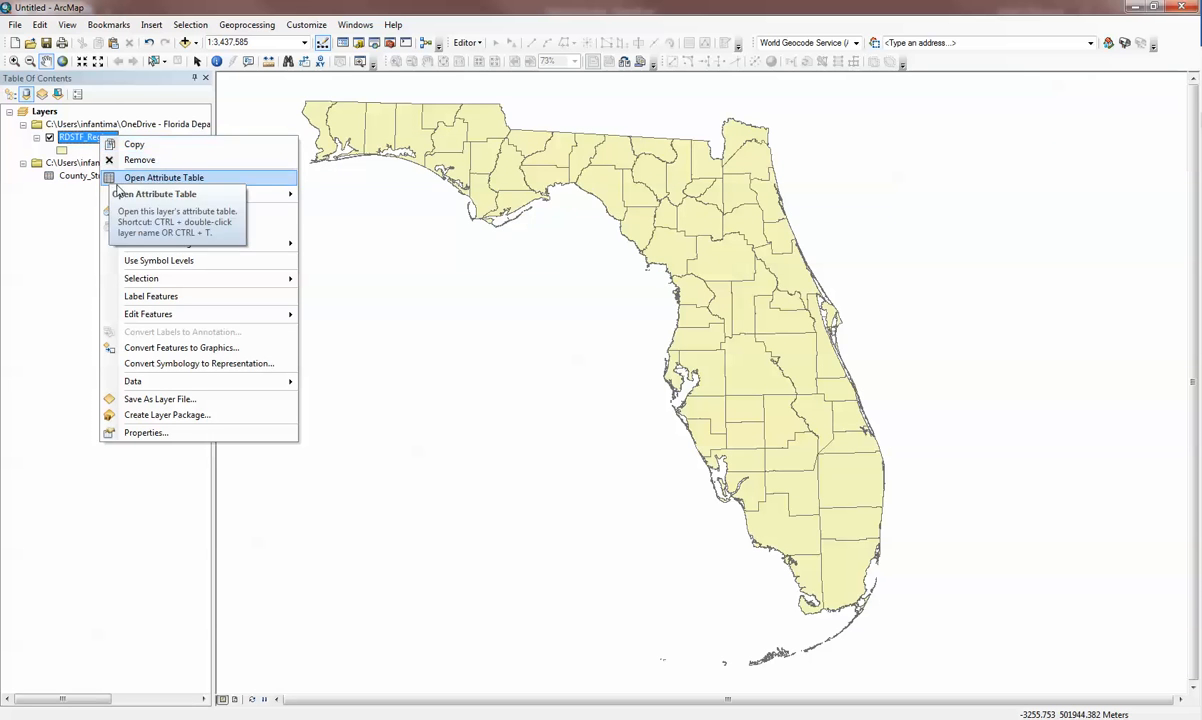
pyautogui.moveTo(190, 193)
pyautogui.moveTo(357, 214)
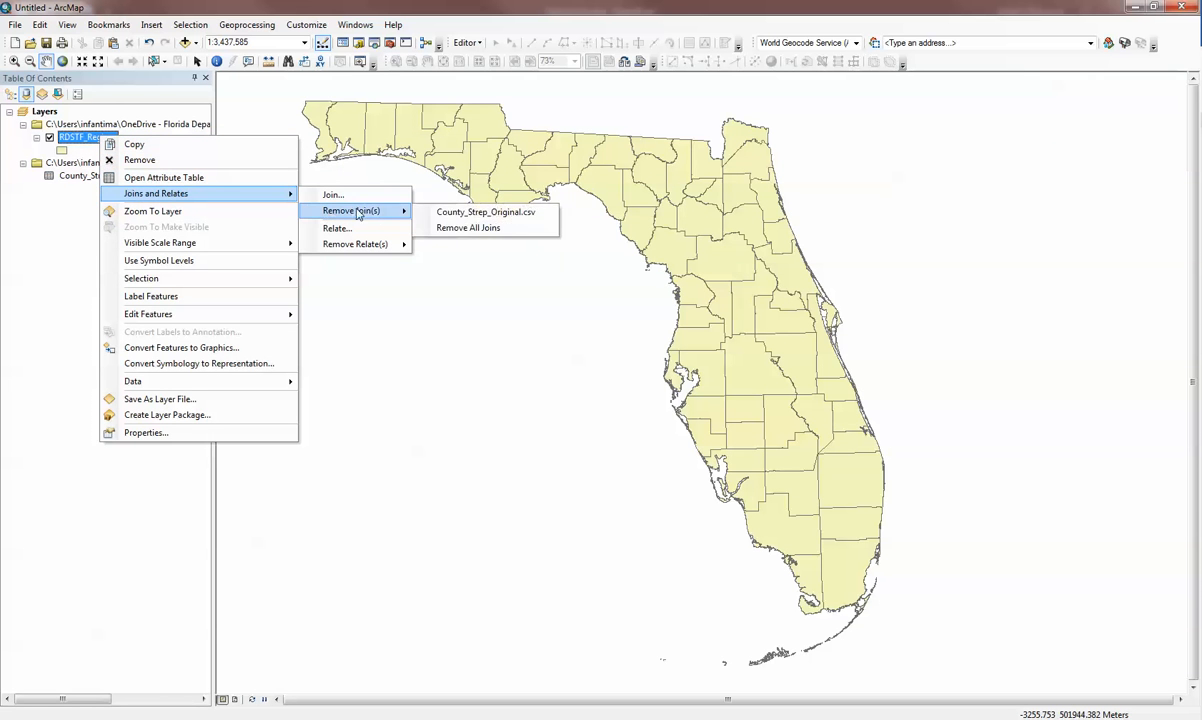
pyautogui.click(455, 227)
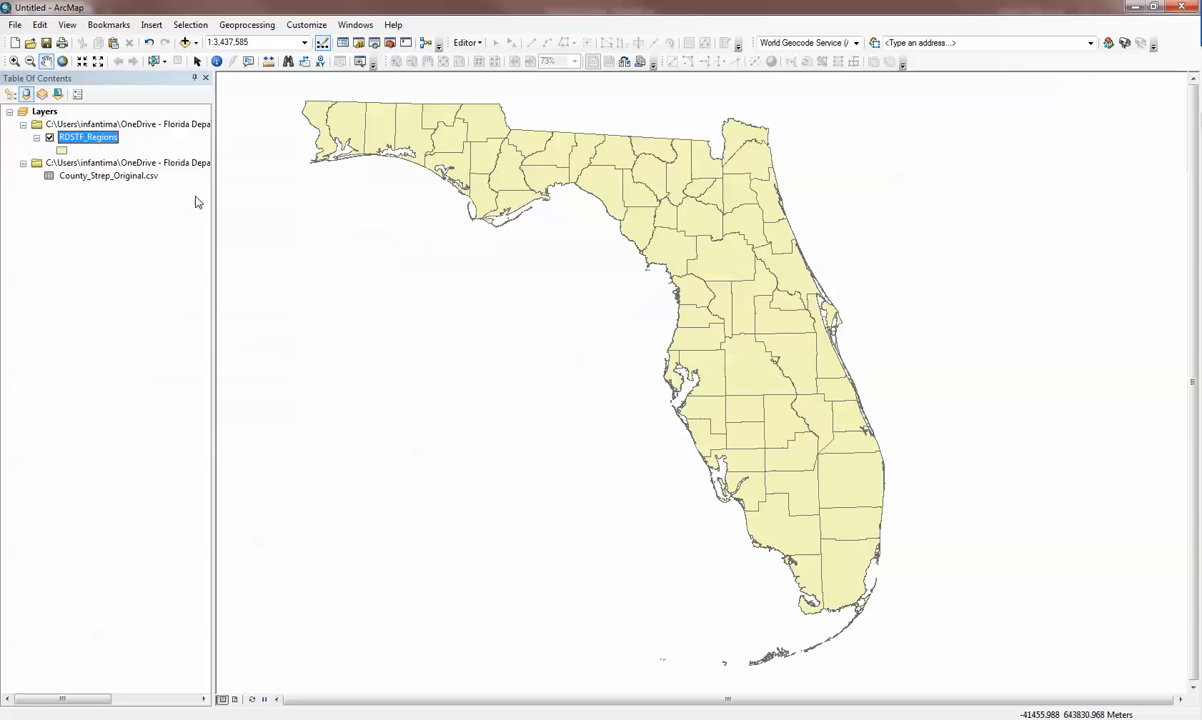
pyautogui.rightClick(108, 140)
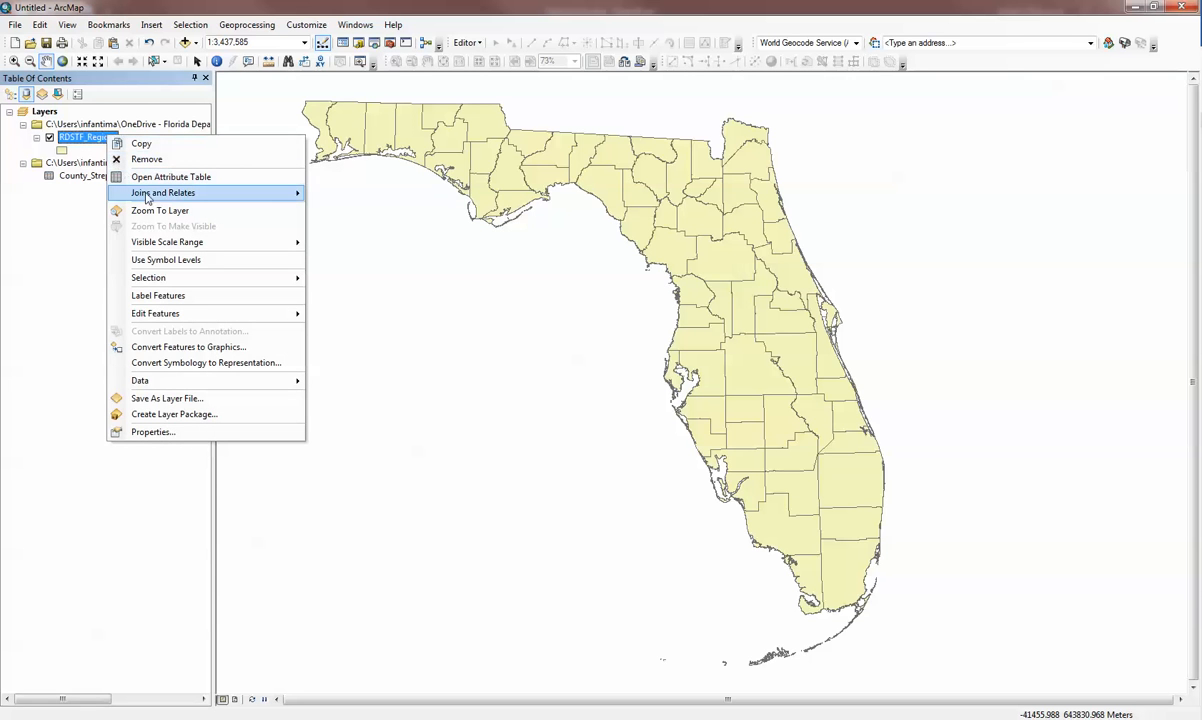
pyautogui.moveTo(195, 192)
pyautogui.moveTo(326, 211)
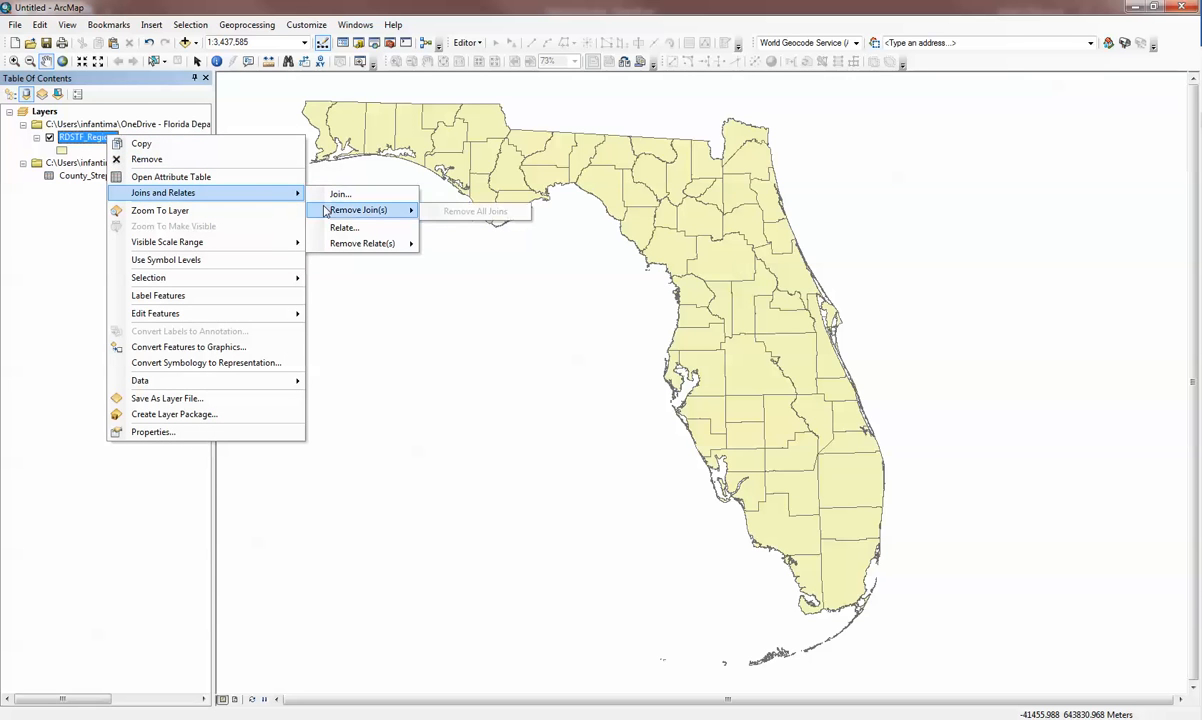
pyautogui.click(65, 224)
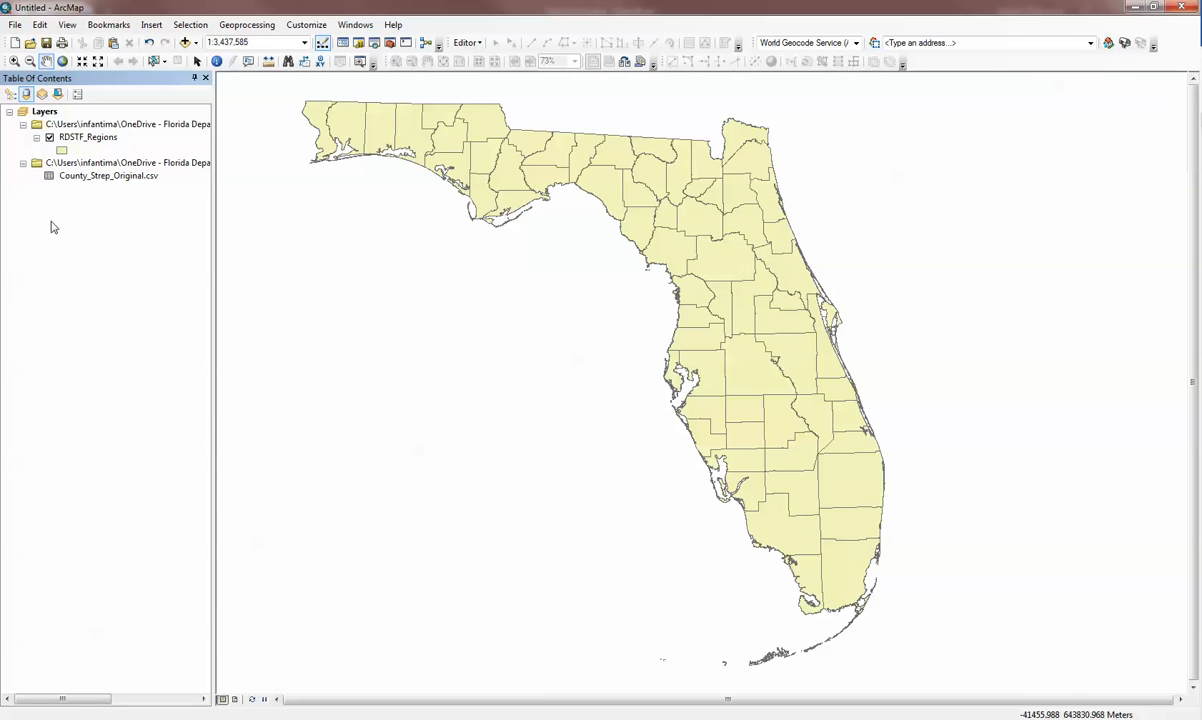
# Add County_Strep_Corrected.csv from the Table Joins training folder to the map, and close the Catalog.
pyautogui.click(358, 44)
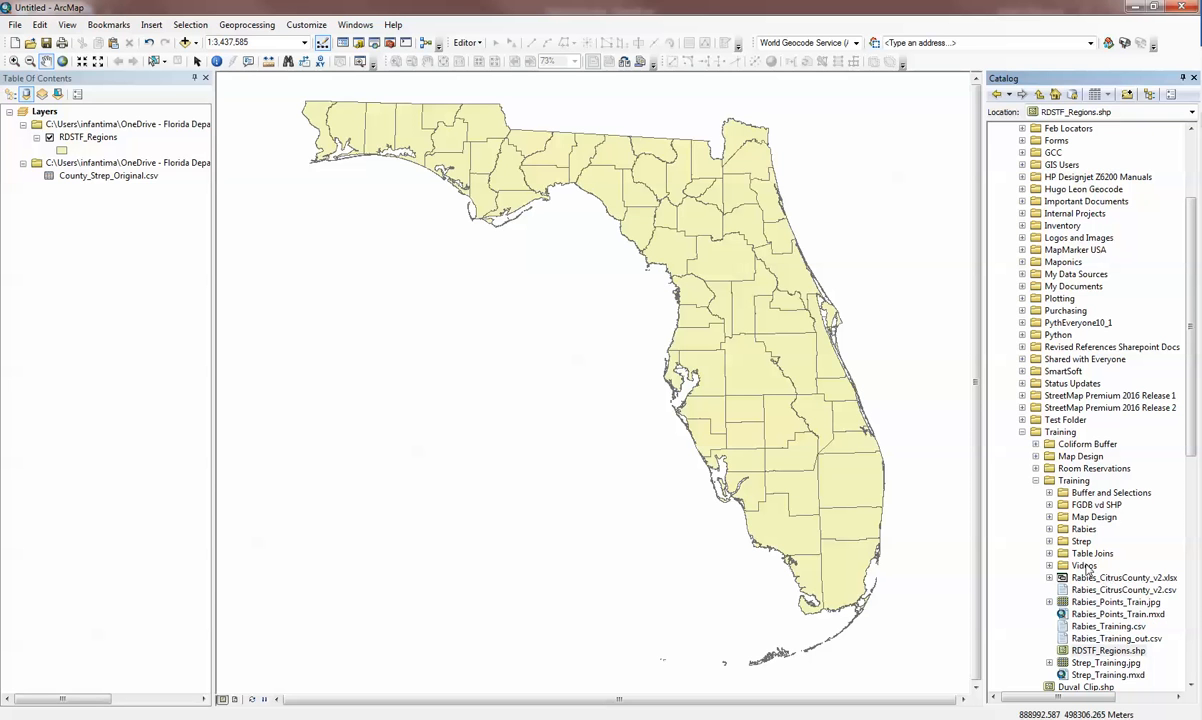
pyautogui.doubleClick(1092, 553)
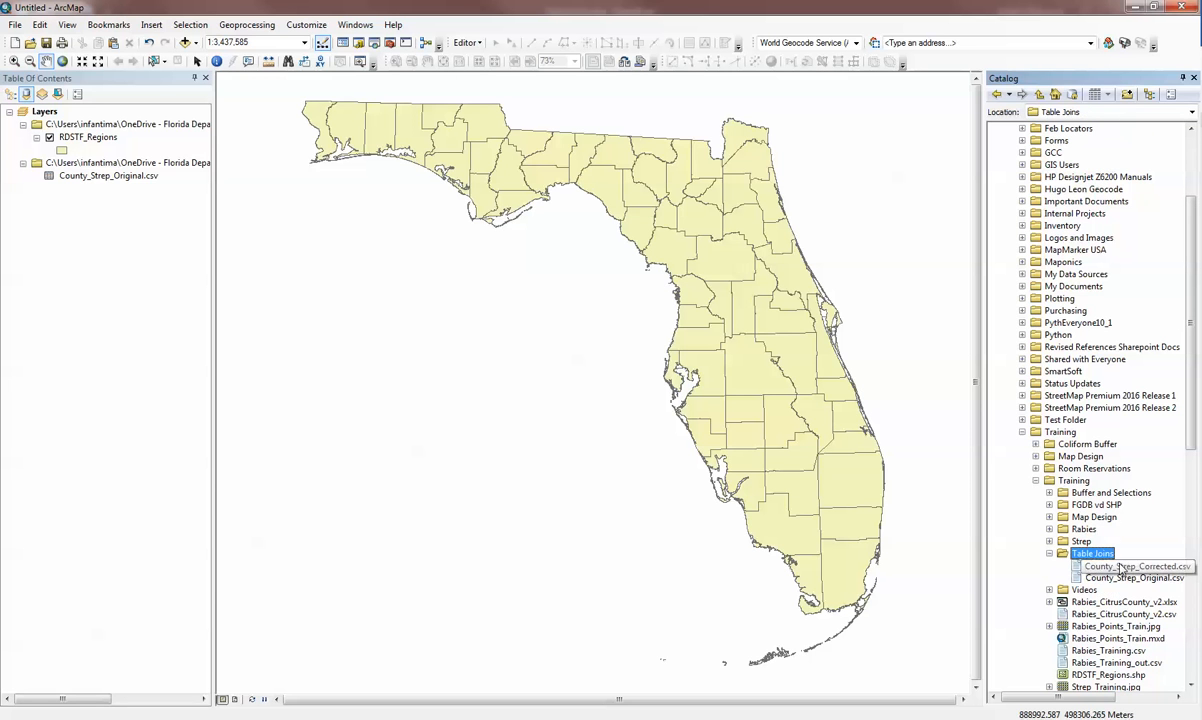
pyautogui.moveTo(1109, 567); pyautogui.dragTo(165, 258)
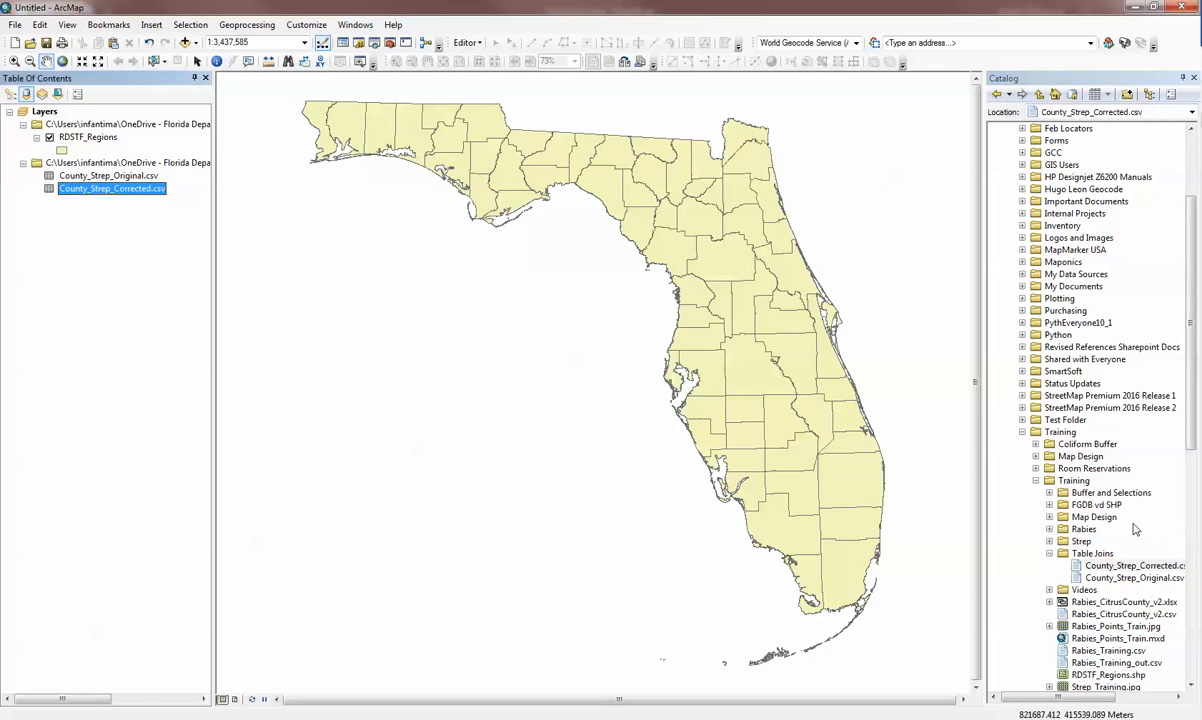
pyautogui.click(1194, 79)
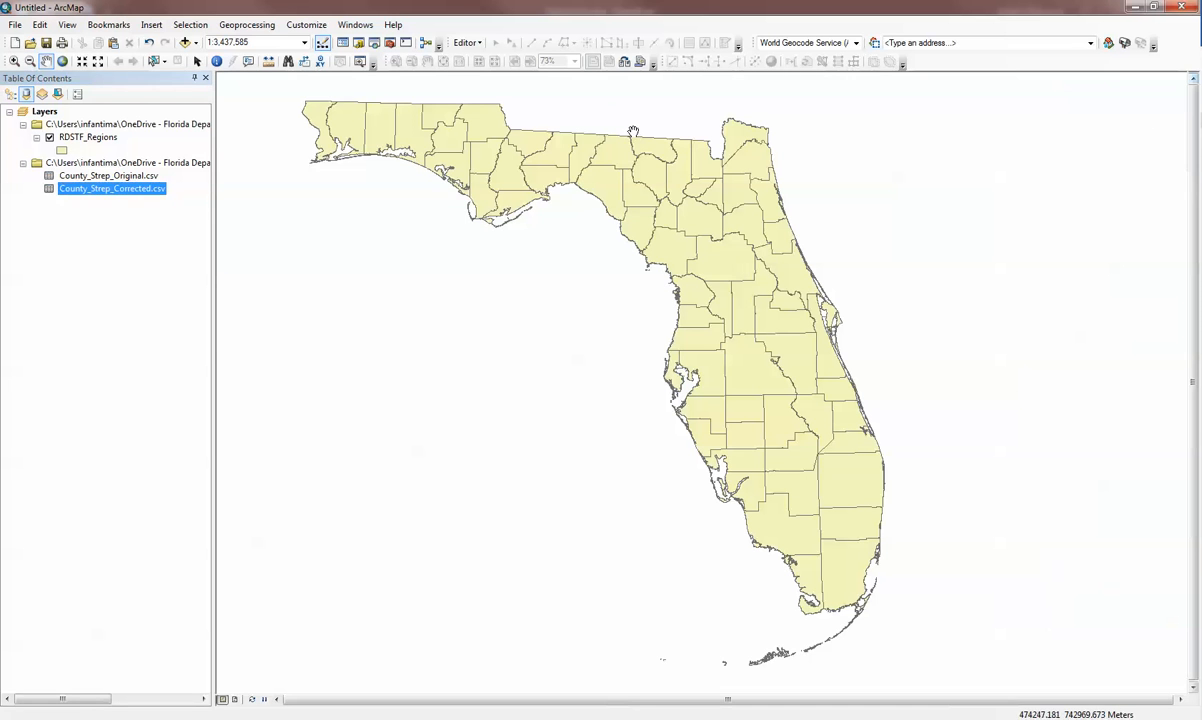
# Check how Miami-Dade and St. Johns are spelled in the County_Strep_Corrected.csv table, and close it.
pyautogui.rightClick(141, 189)
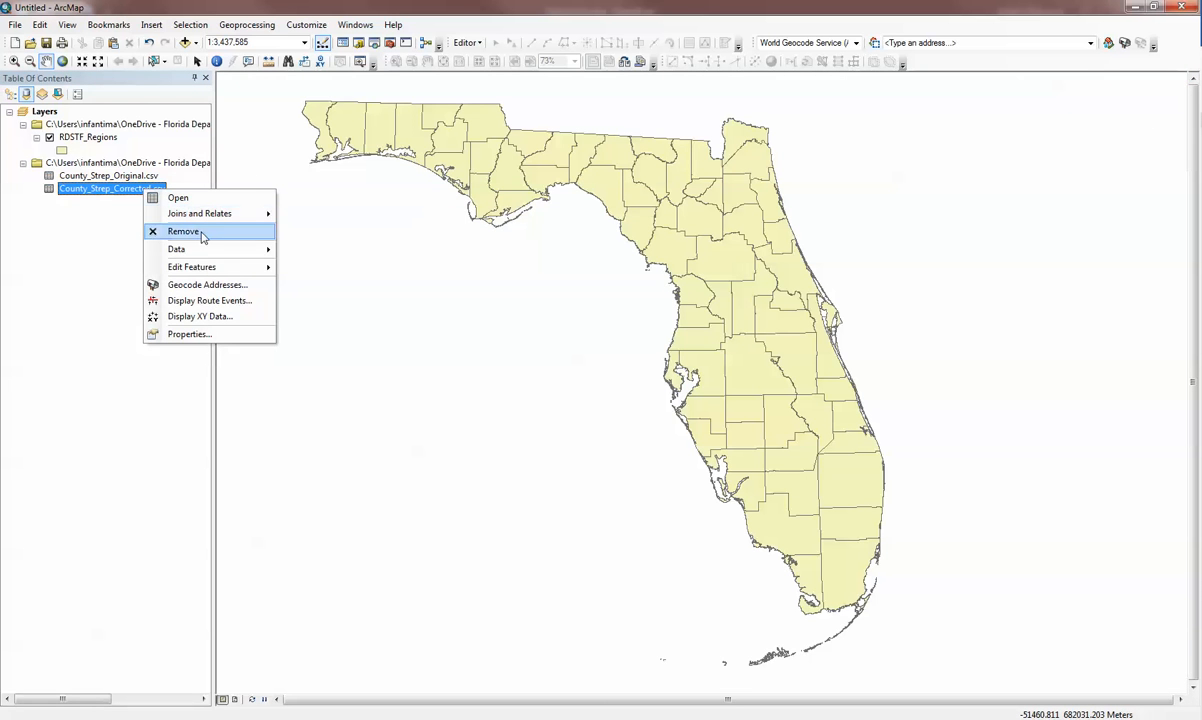
pyautogui.moveTo(213, 269)
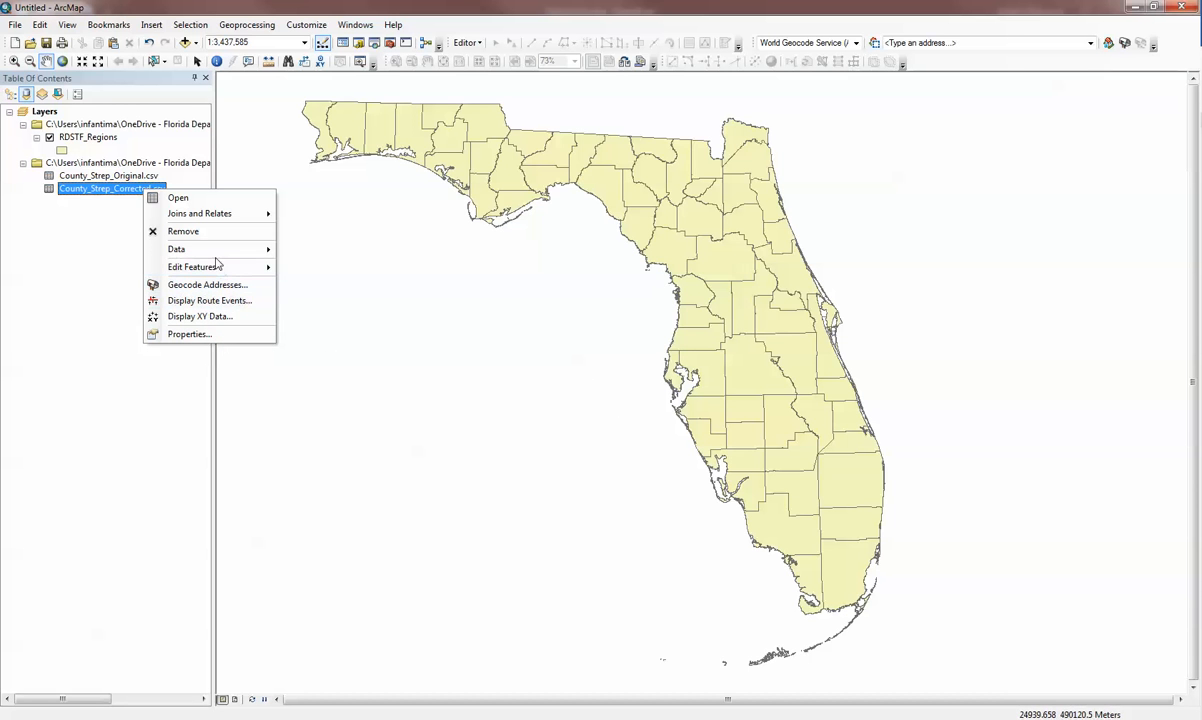
pyautogui.click(208, 198)
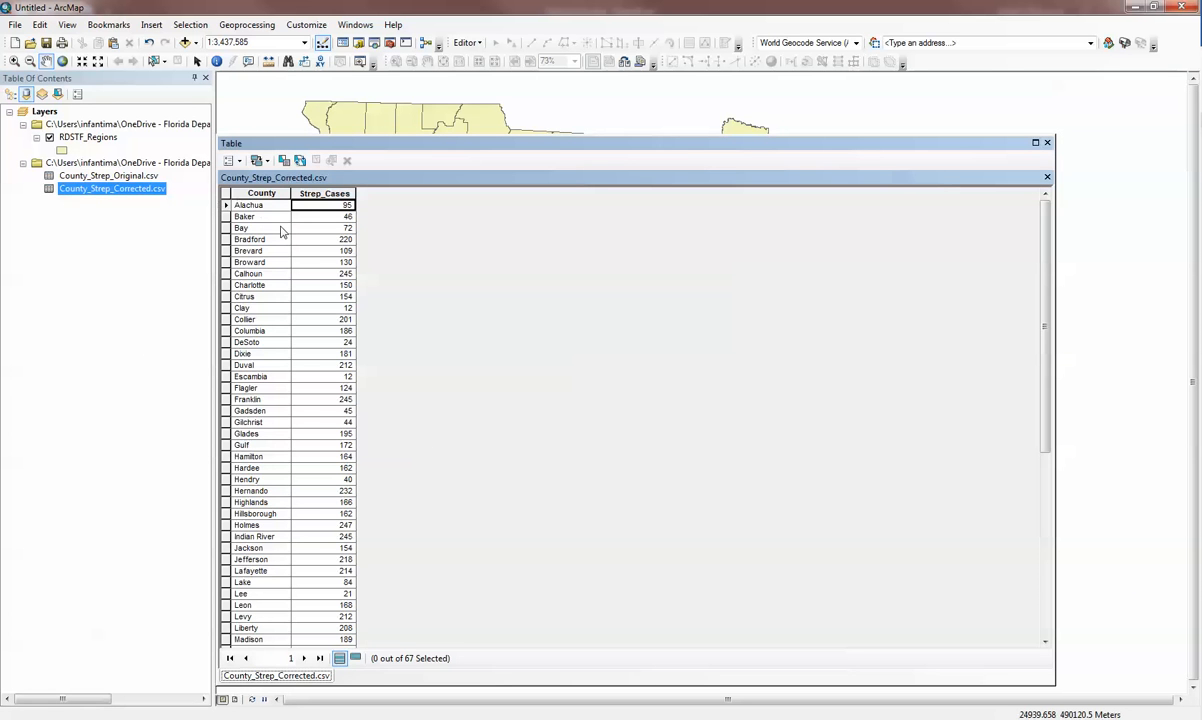
pyautogui.scroll(-6, 280, 240)
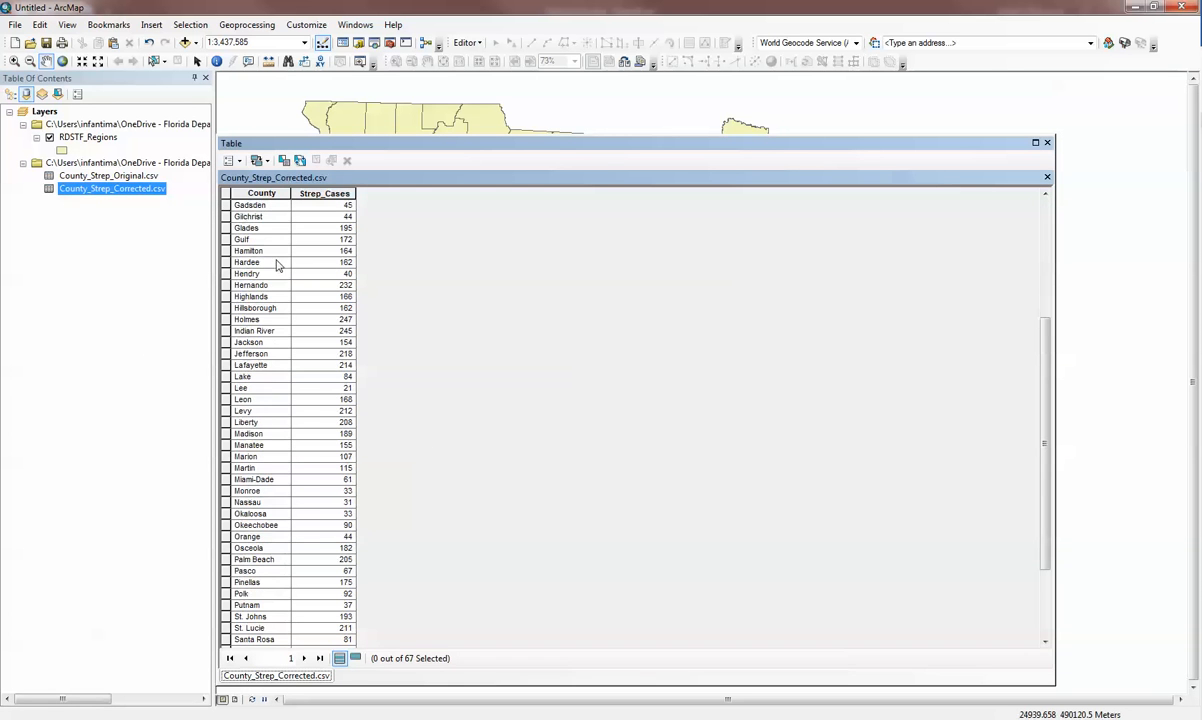
pyautogui.click(248, 456)
pyautogui.click(277, 481)
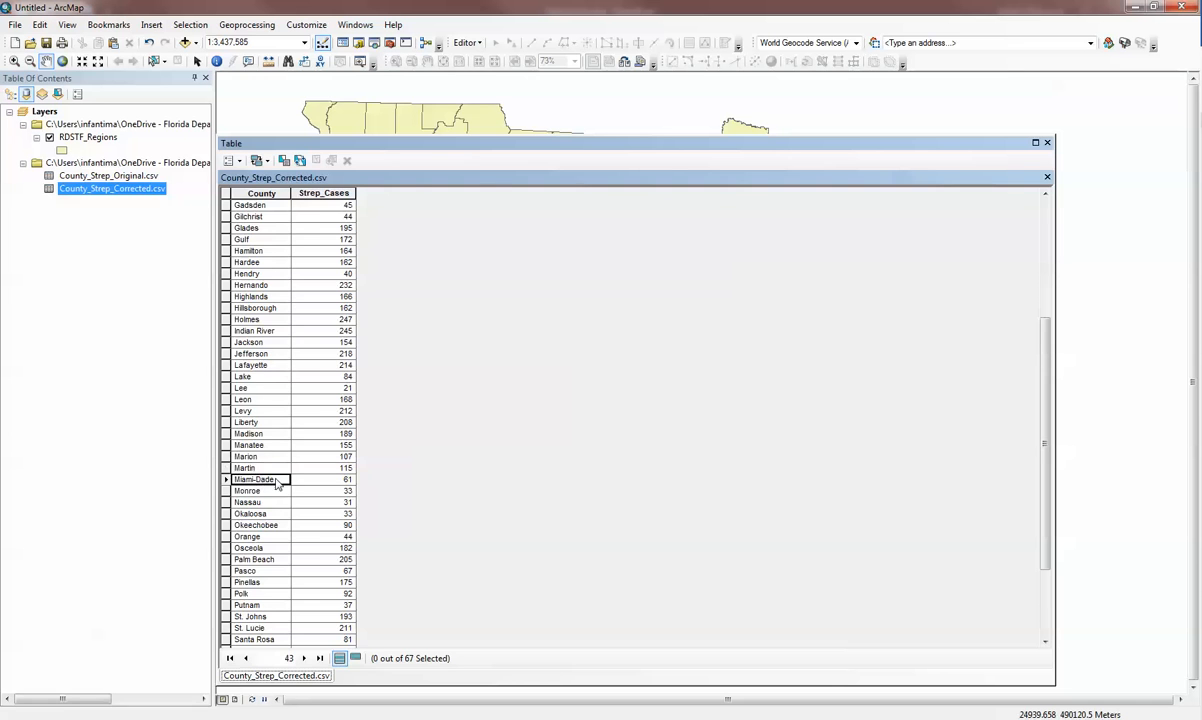
pyautogui.scroll(-2, 268, 460)
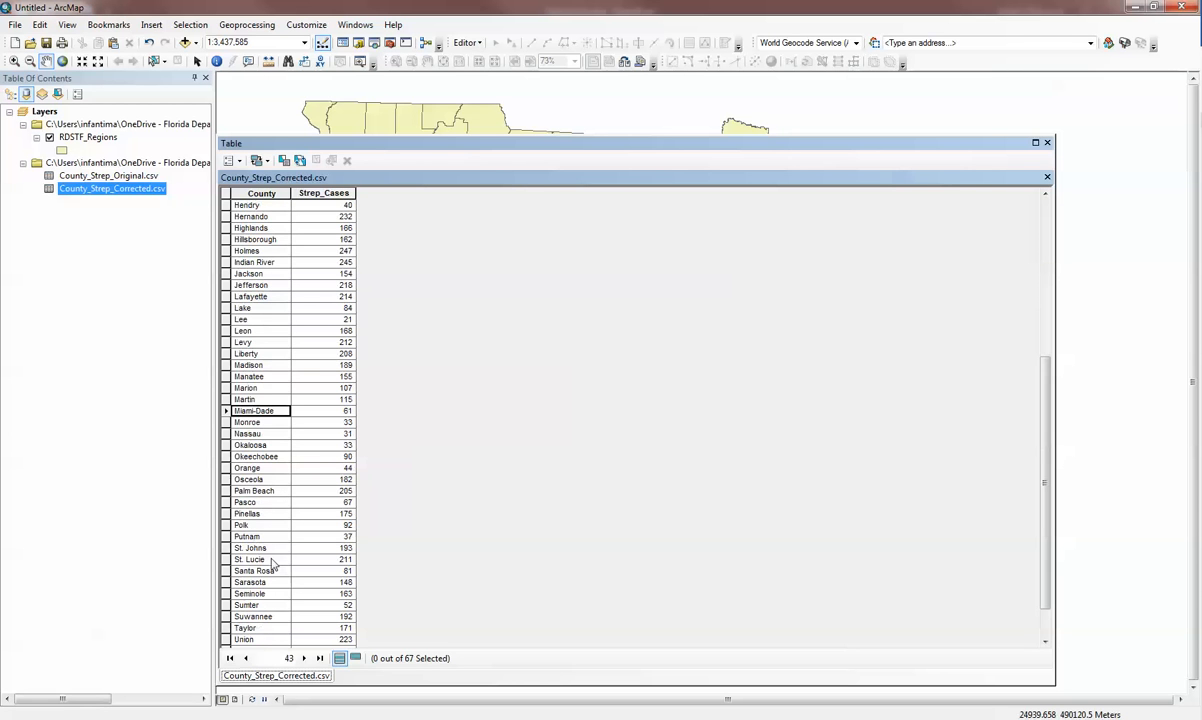
pyautogui.click(270, 549)
pyautogui.scroll(-2, 305, 533)
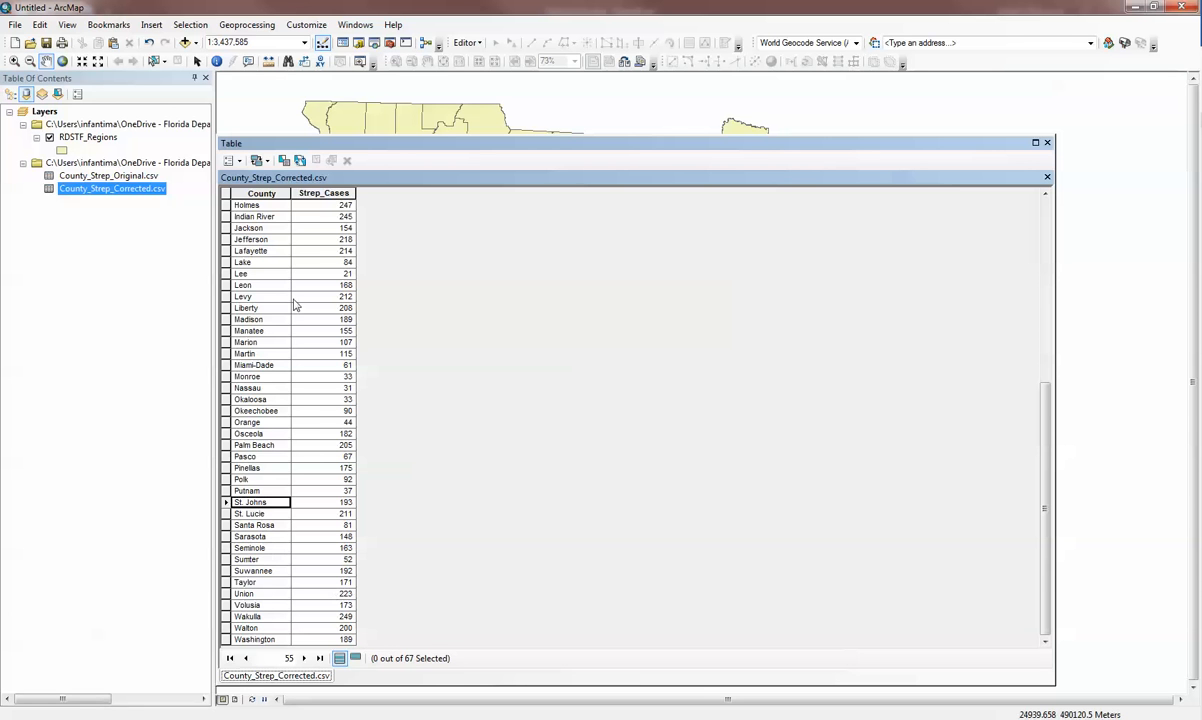
pyautogui.scroll(9, 278, 255)
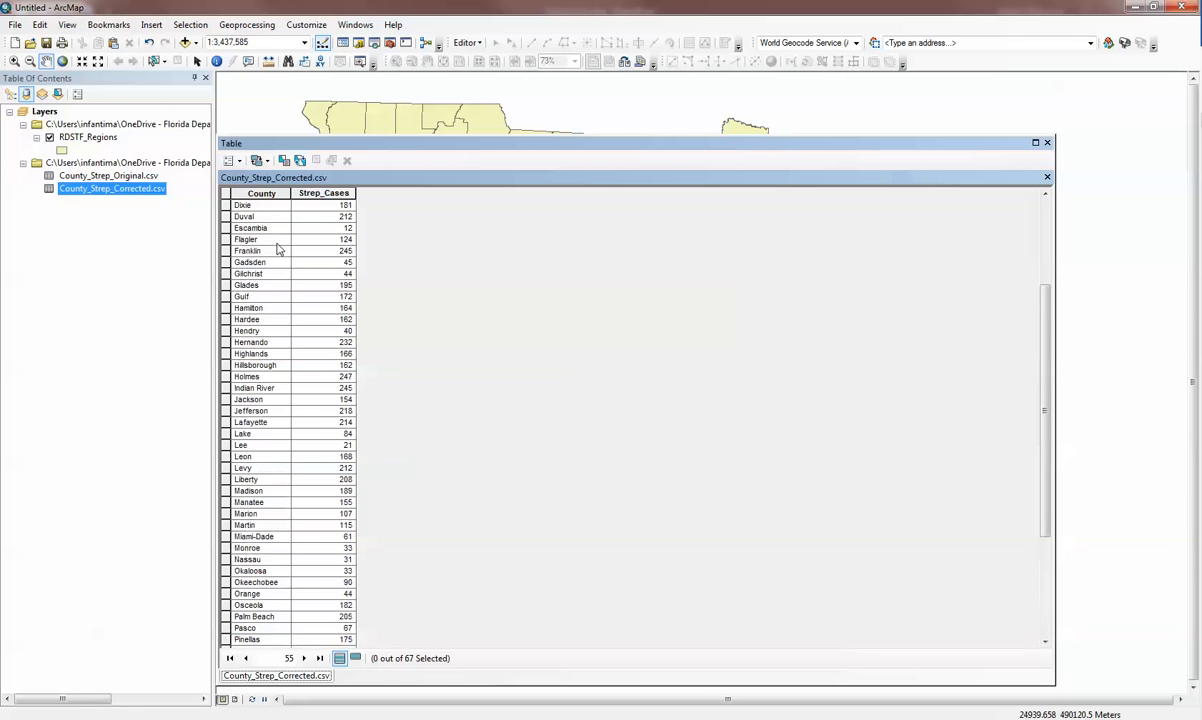
pyautogui.click(1047, 142)
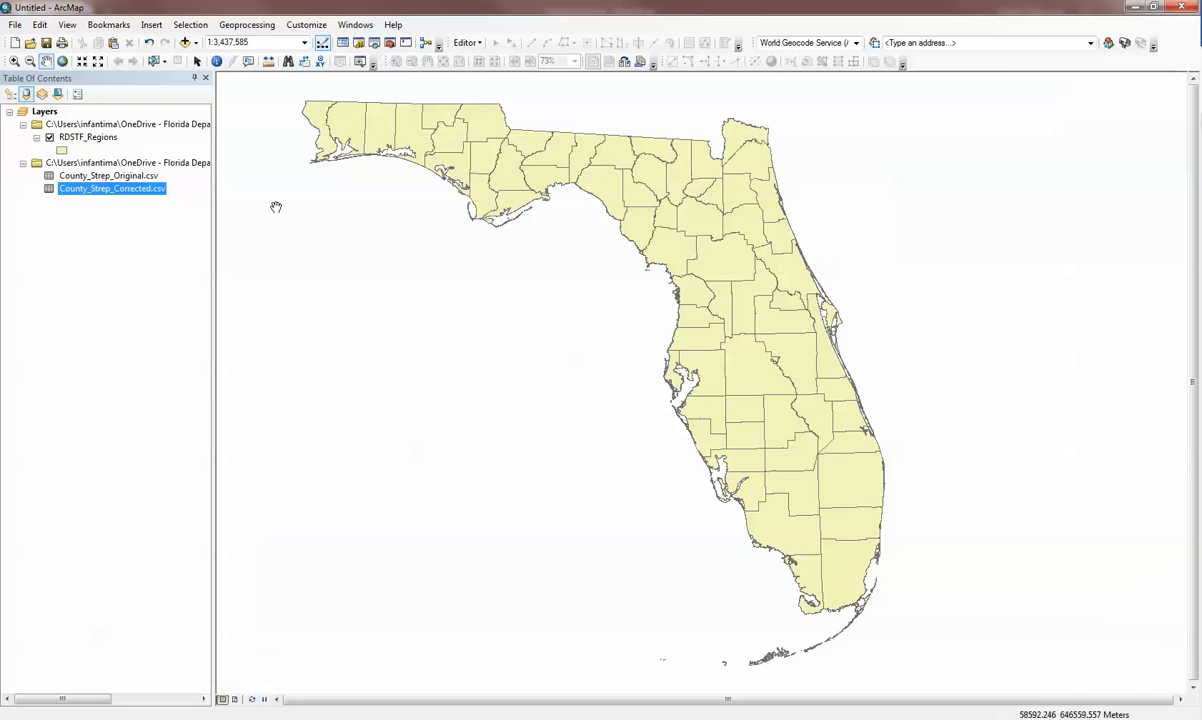
# Remove the County_Strep_Corrected.csv and County_Strep_Original.csv tables from the map.
pyautogui.rightClick(139, 193)
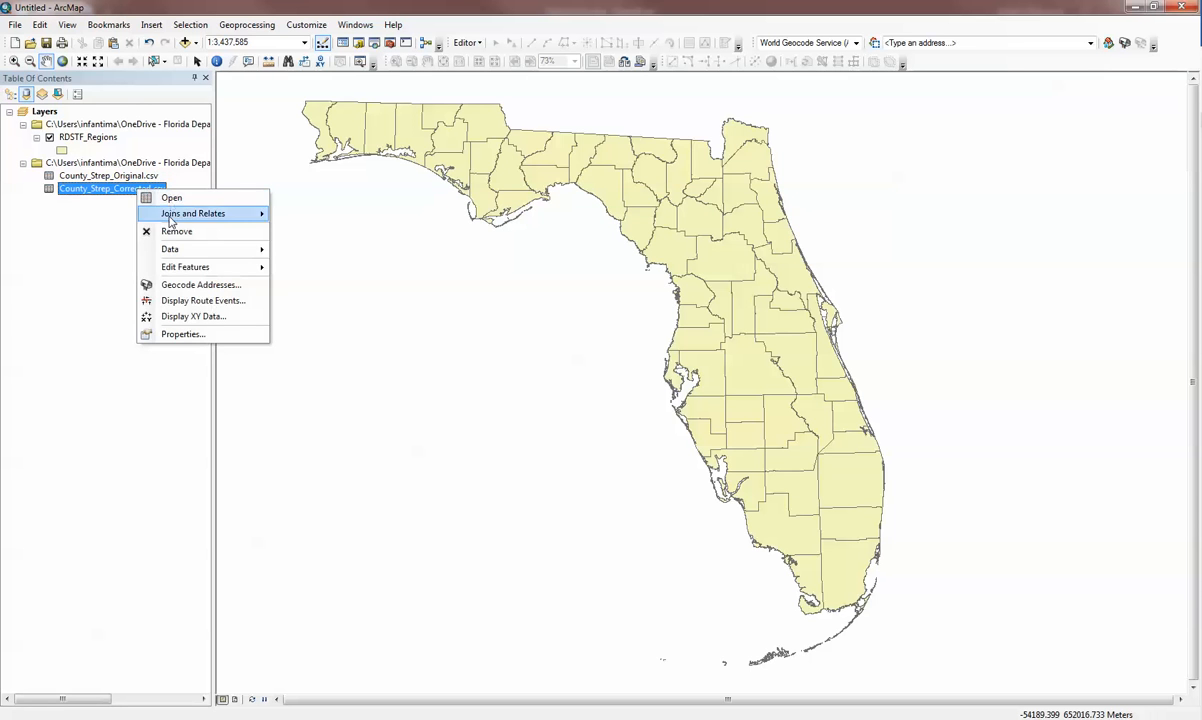
pyautogui.click(171, 229)
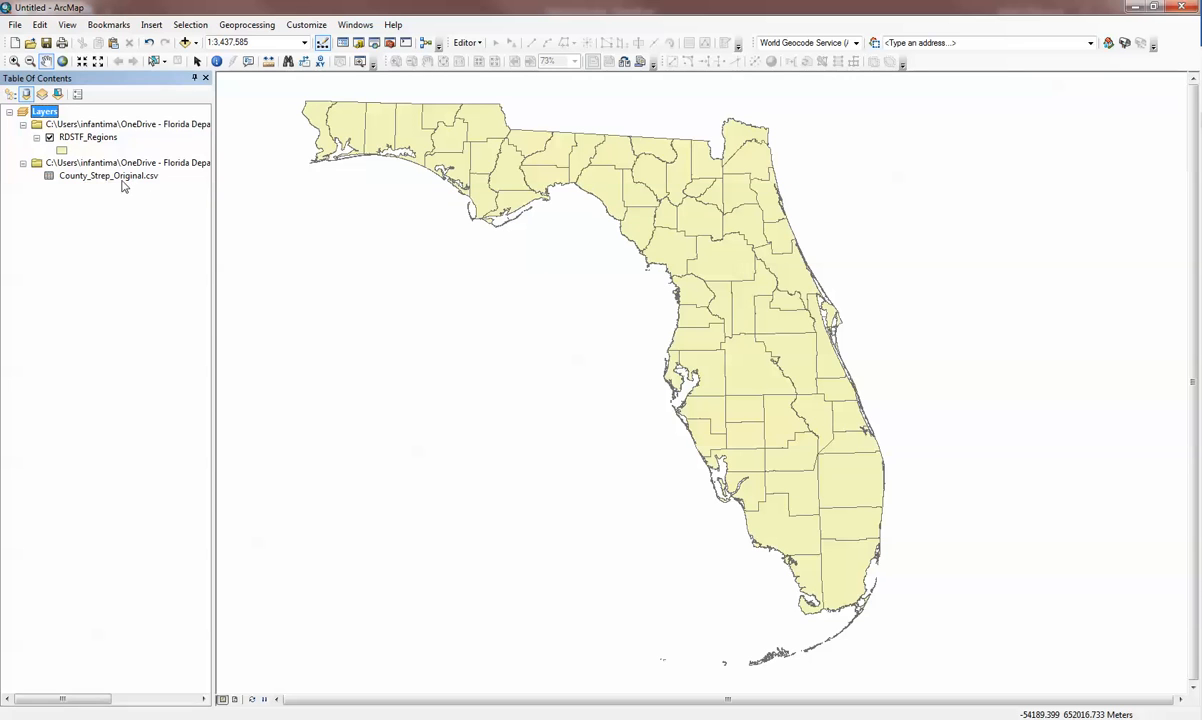
pyautogui.rightClick(116, 175)
pyautogui.click(160, 224)
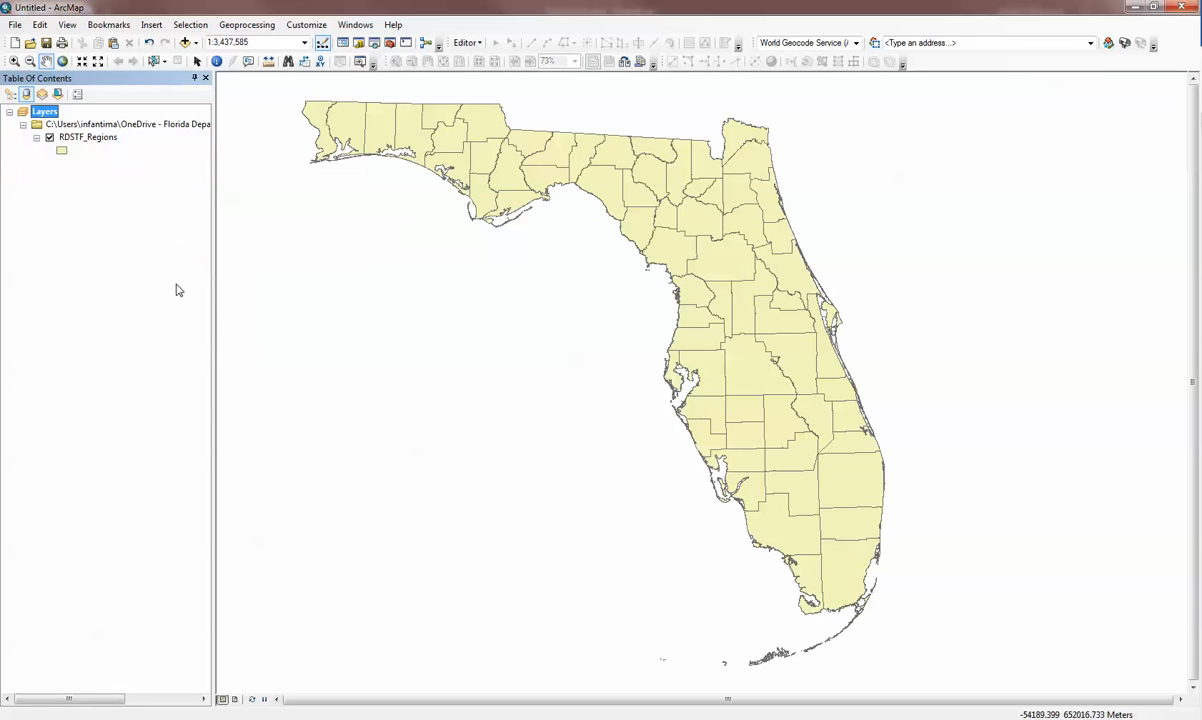
# Start an attribute join on the RDSTF_Regions layer and load County_Strep_Corrected.csv from the Table Joins training folder on disk.
pyautogui.rightClick(106, 140)
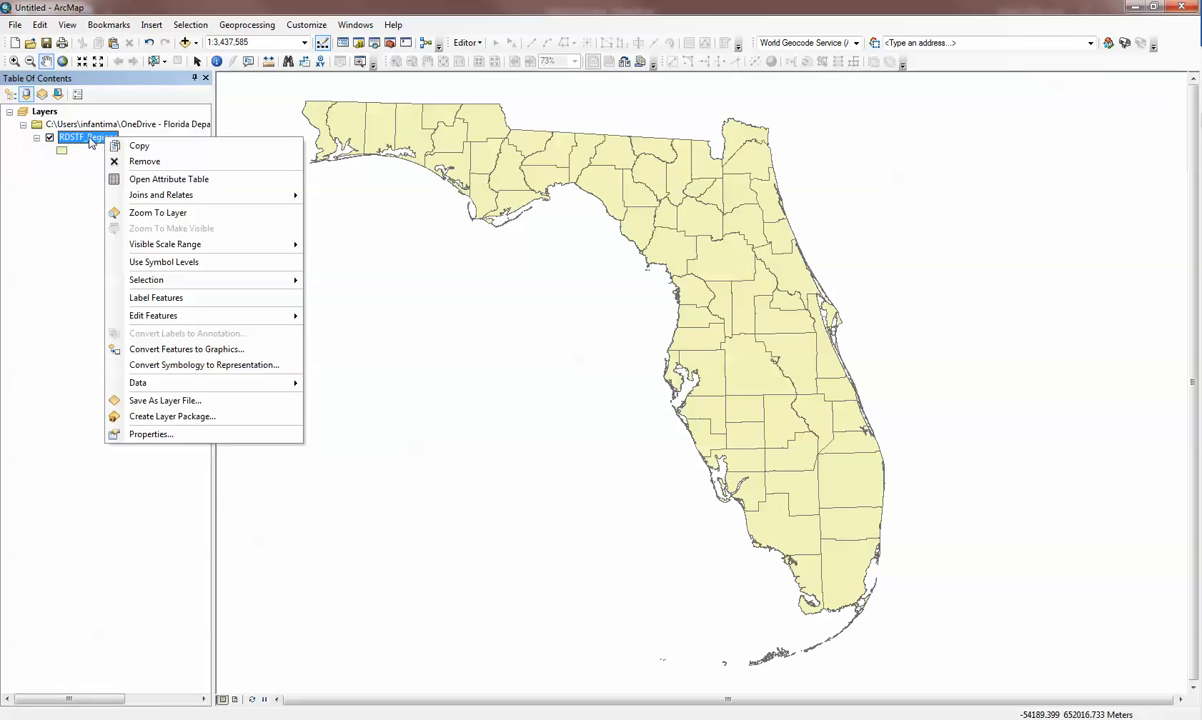
pyautogui.moveTo(205, 194)
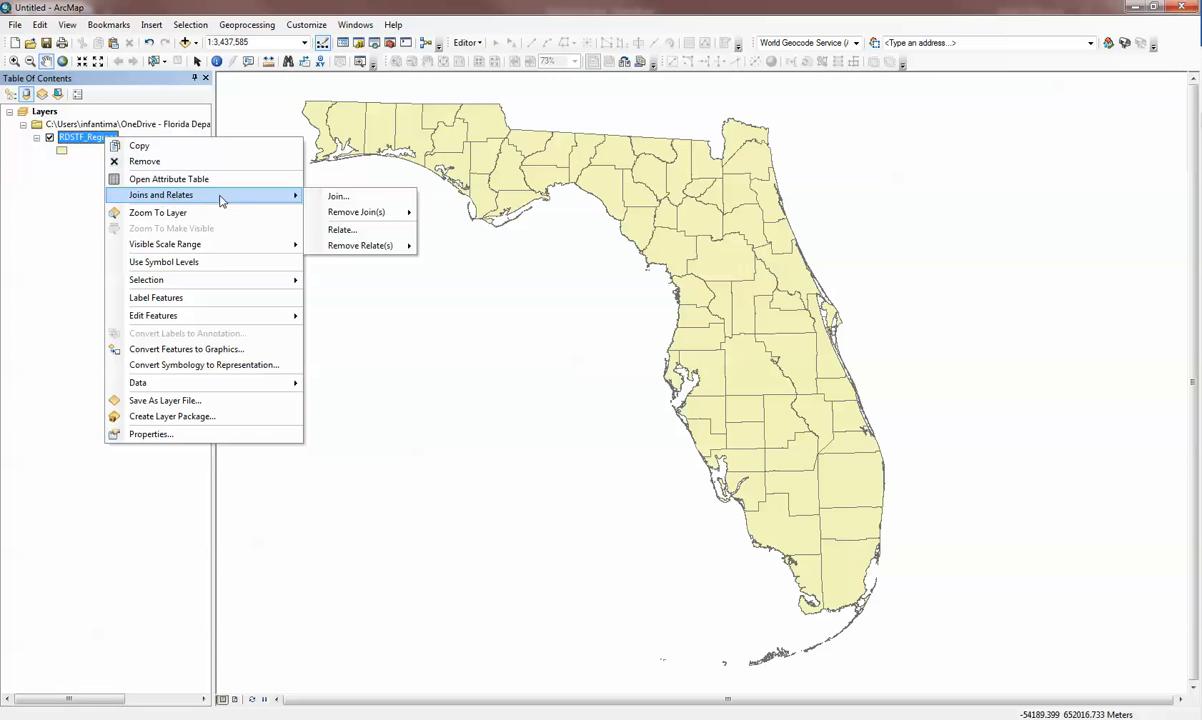
pyautogui.click(335, 197)
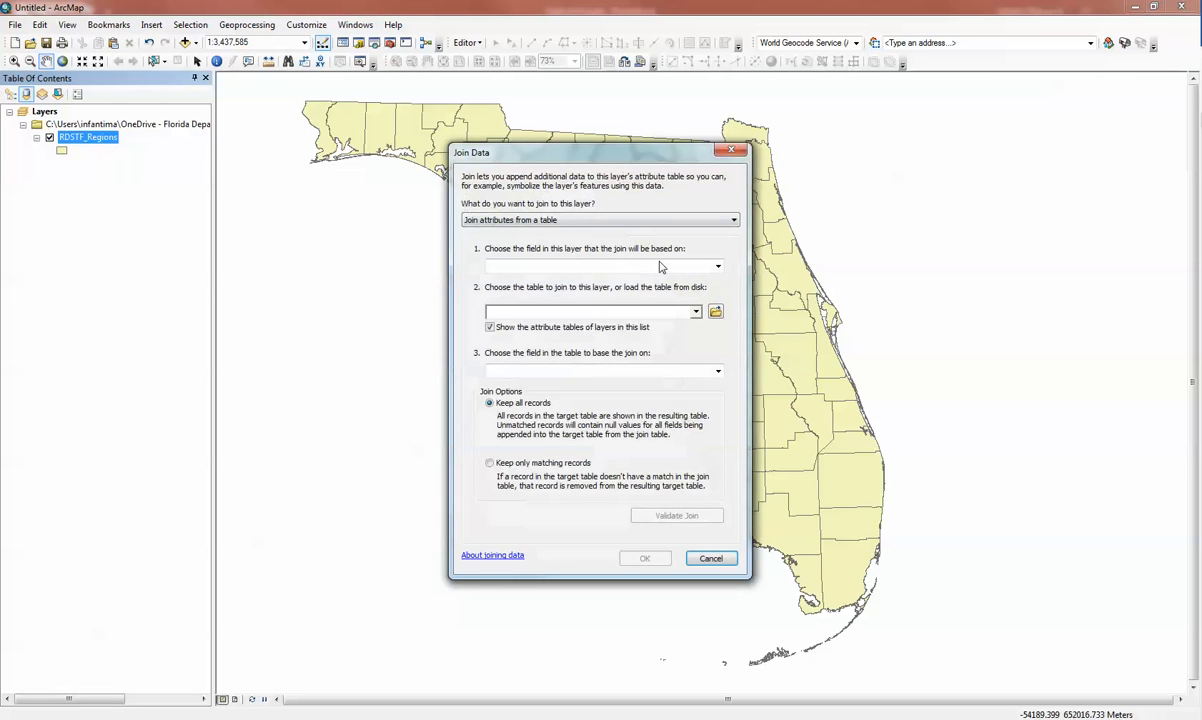
pyautogui.click(640, 311)
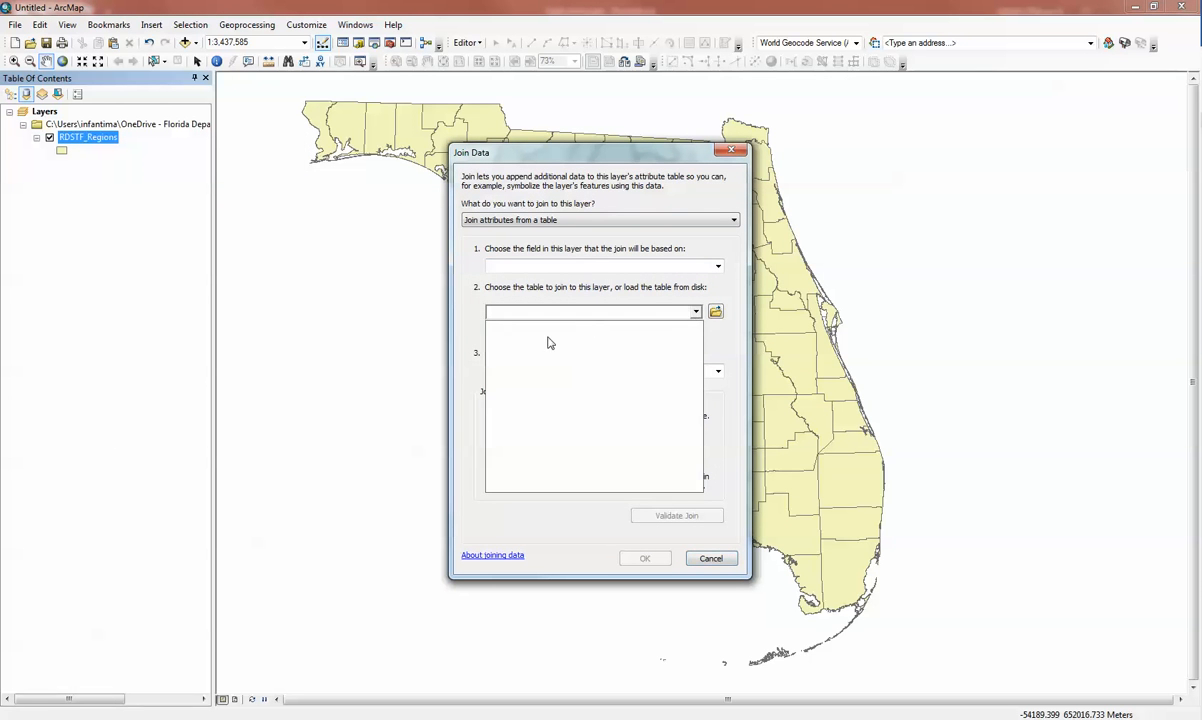
pyautogui.click(716, 312)
pyautogui.click(716, 312)
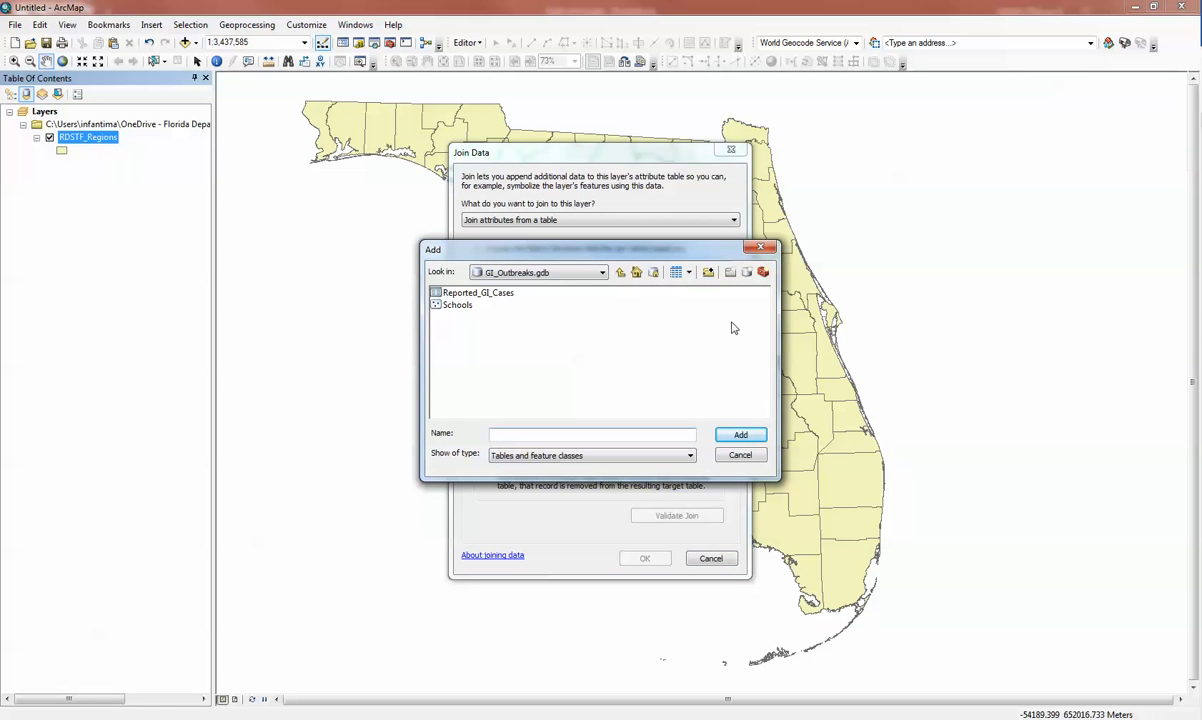
pyautogui.click(636, 272)
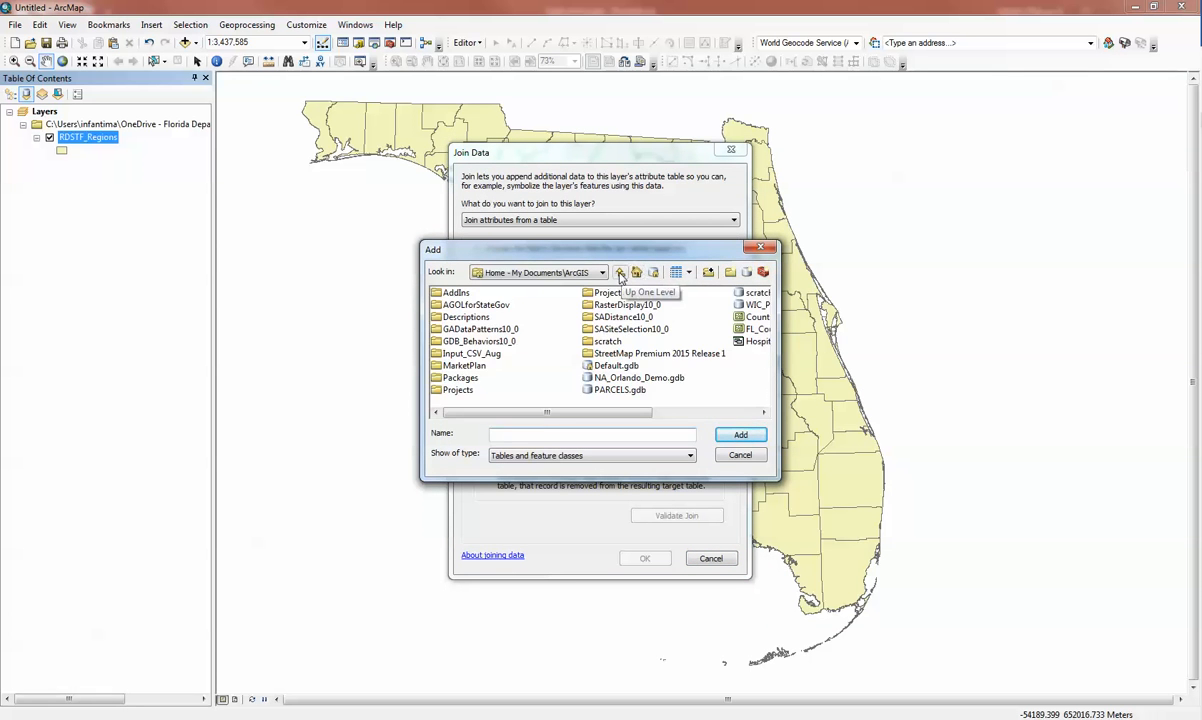
pyautogui.click(620, 272)
pyautogui.doubleClick(478, 304)
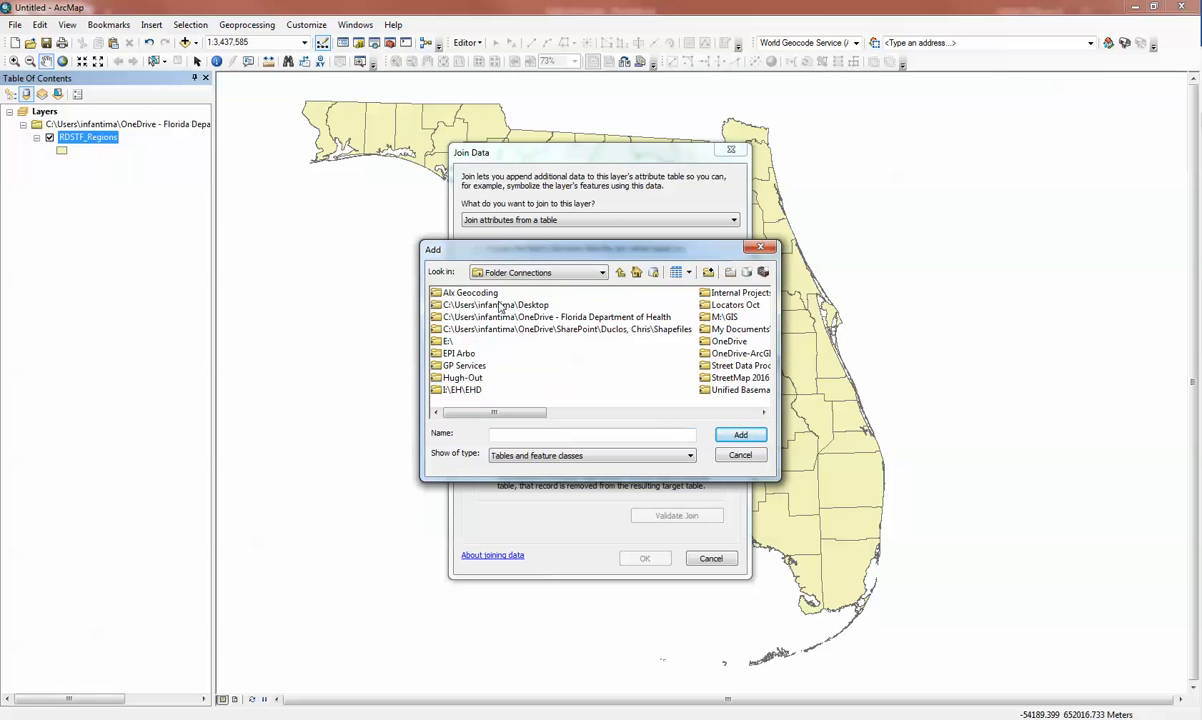
pyautogui.doubleClick(577, 319)
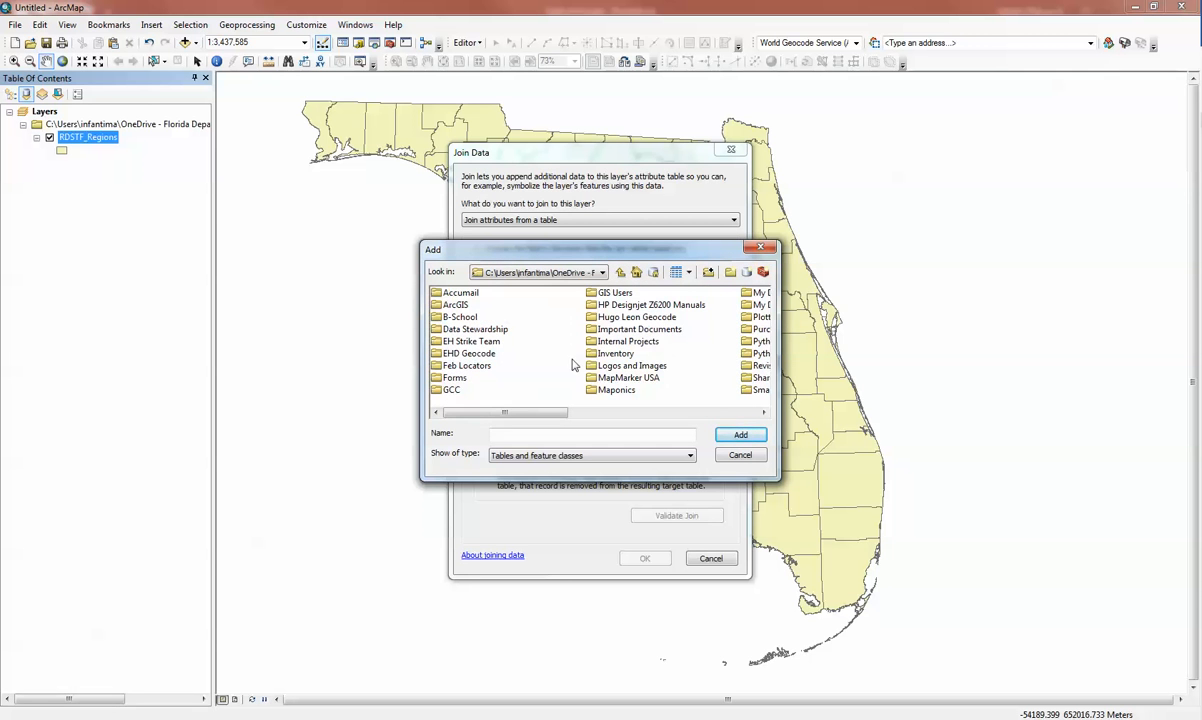
pyautogui.moveTo(558, 416); pyautogui.dragTo(683, 416)
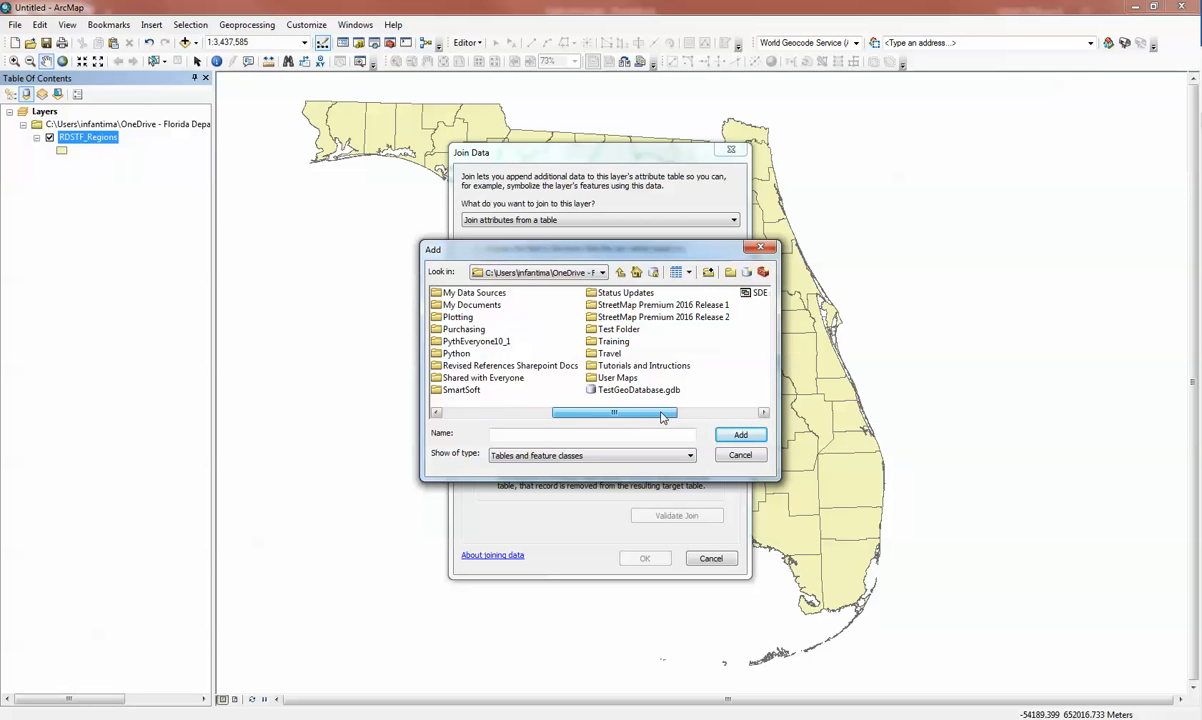
pyautogui.doubleClick(612, 343)
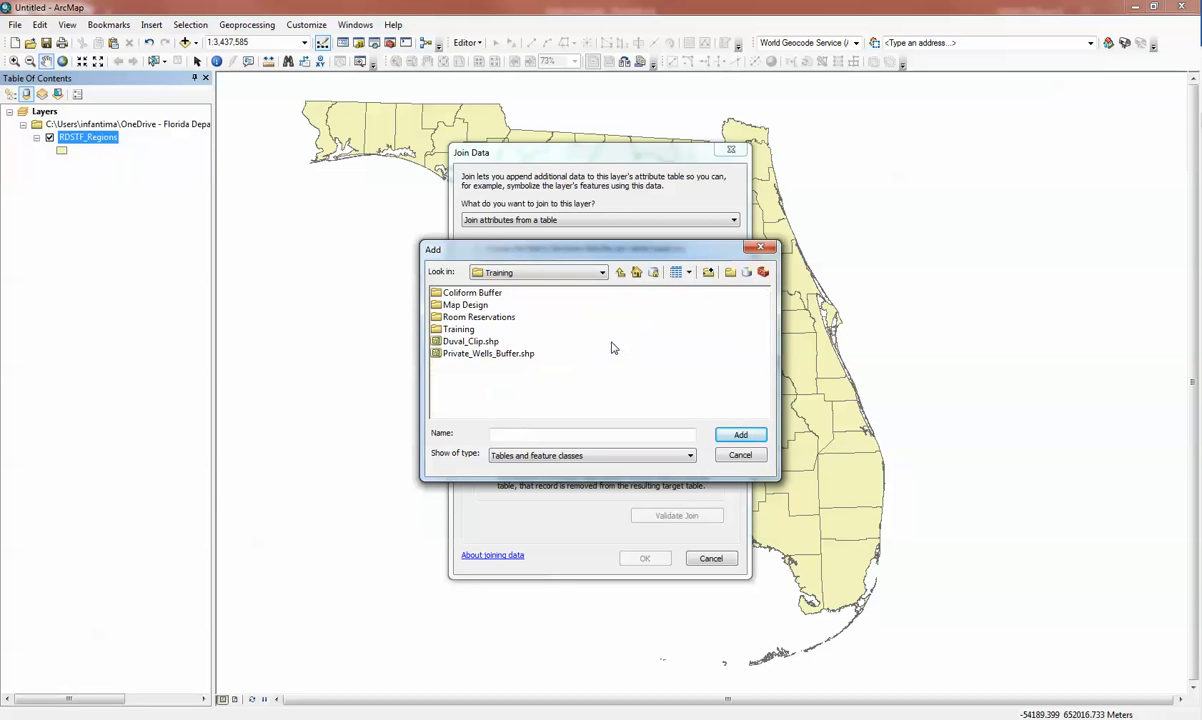
pyautogui.doubleClick(458, 329)
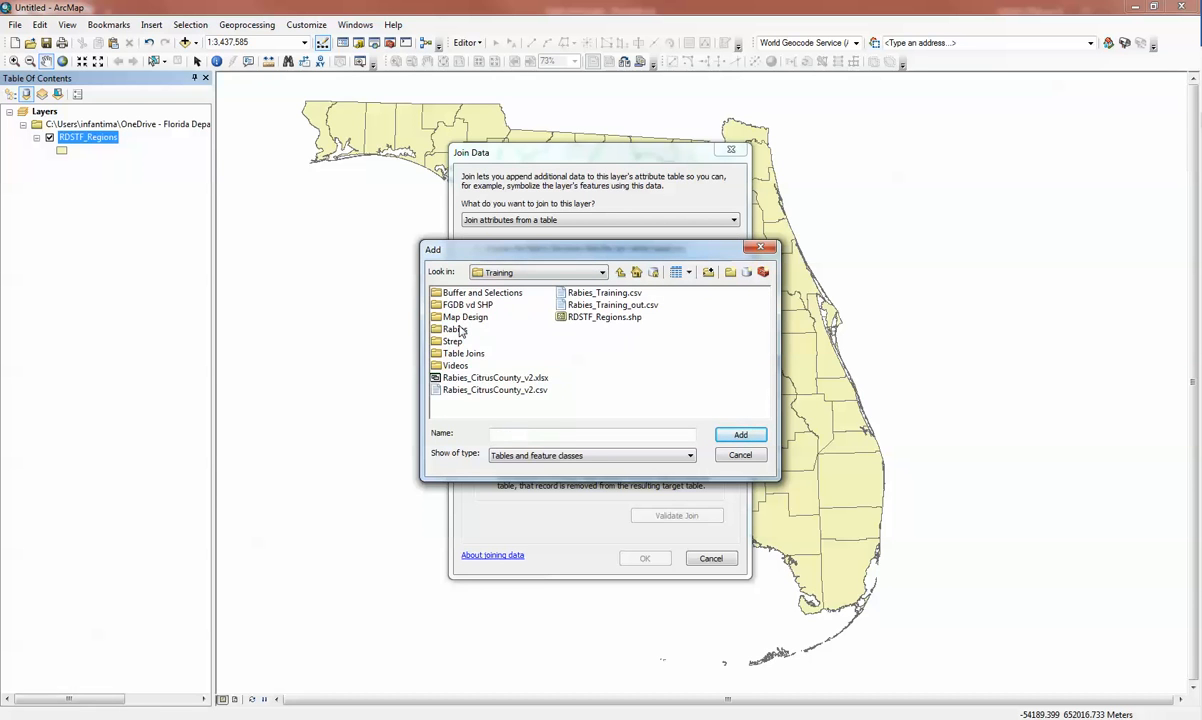
pyautogui.doubleClick(458, 353)
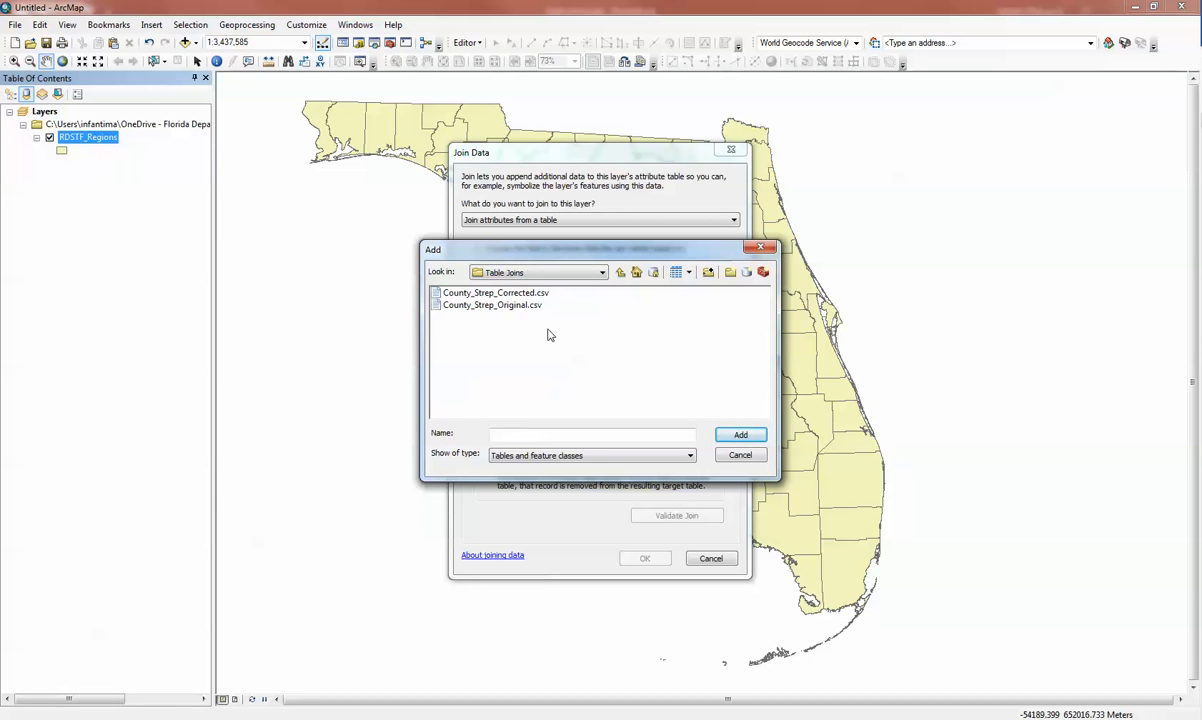
pyautogui.doubleClick(492, 293)
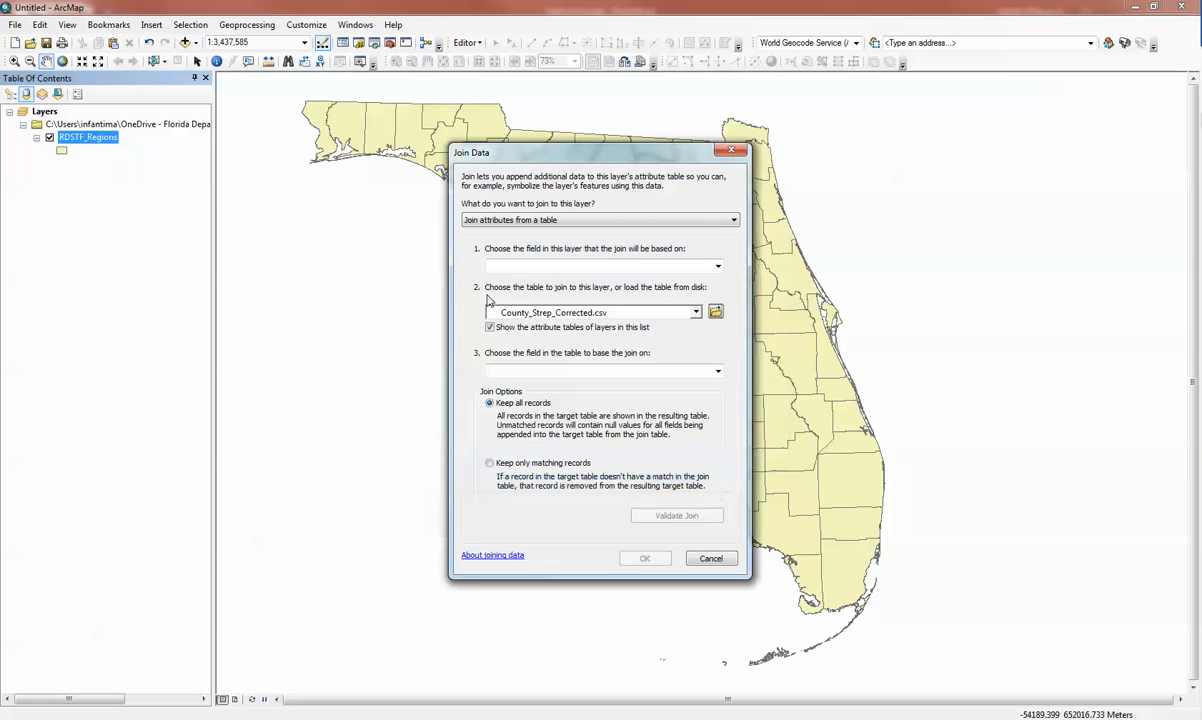
# Base the join on the layer's COUNTY_NAM field and the table's County field, keep all records, validate the join, and apply it.
pyautogui.click(718, 266)
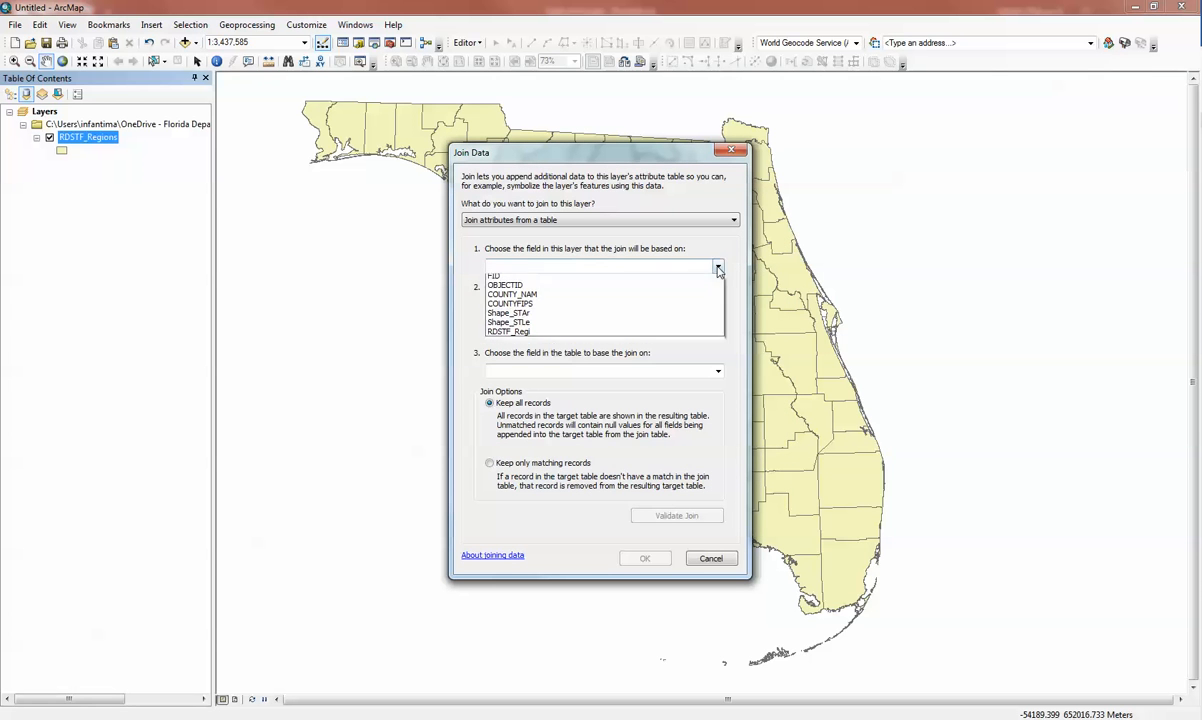
pyautogui.click(584, 299)
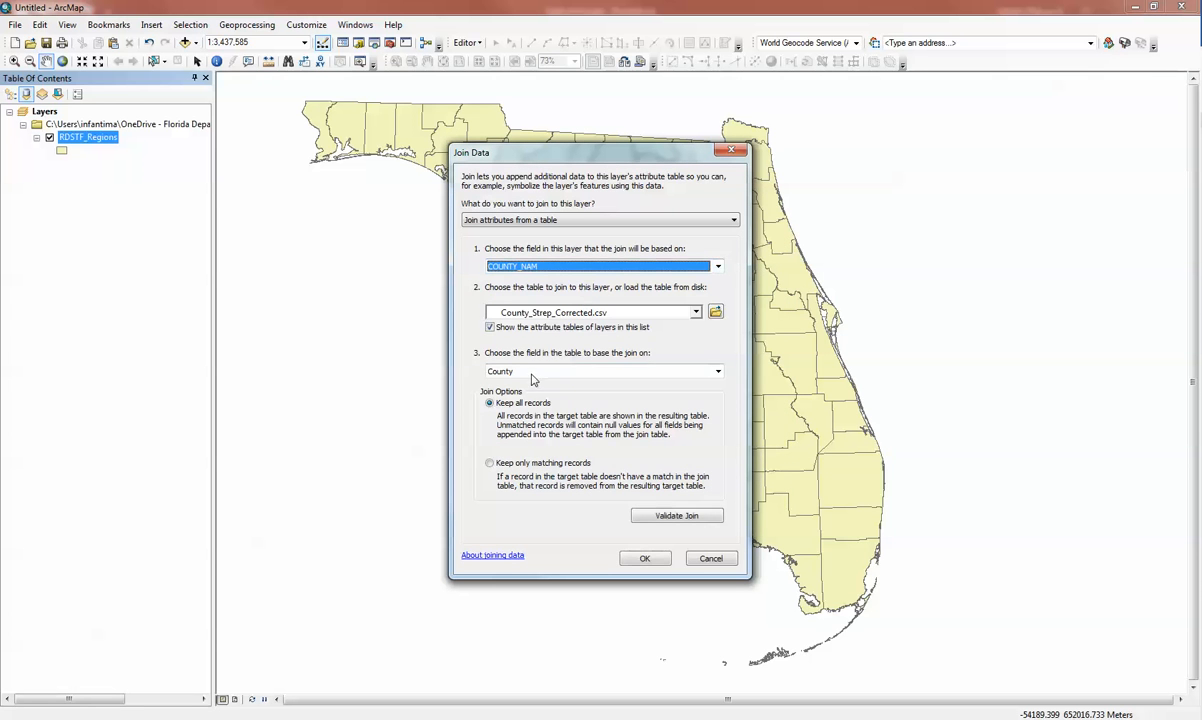
pyautogui.click(676, 512)
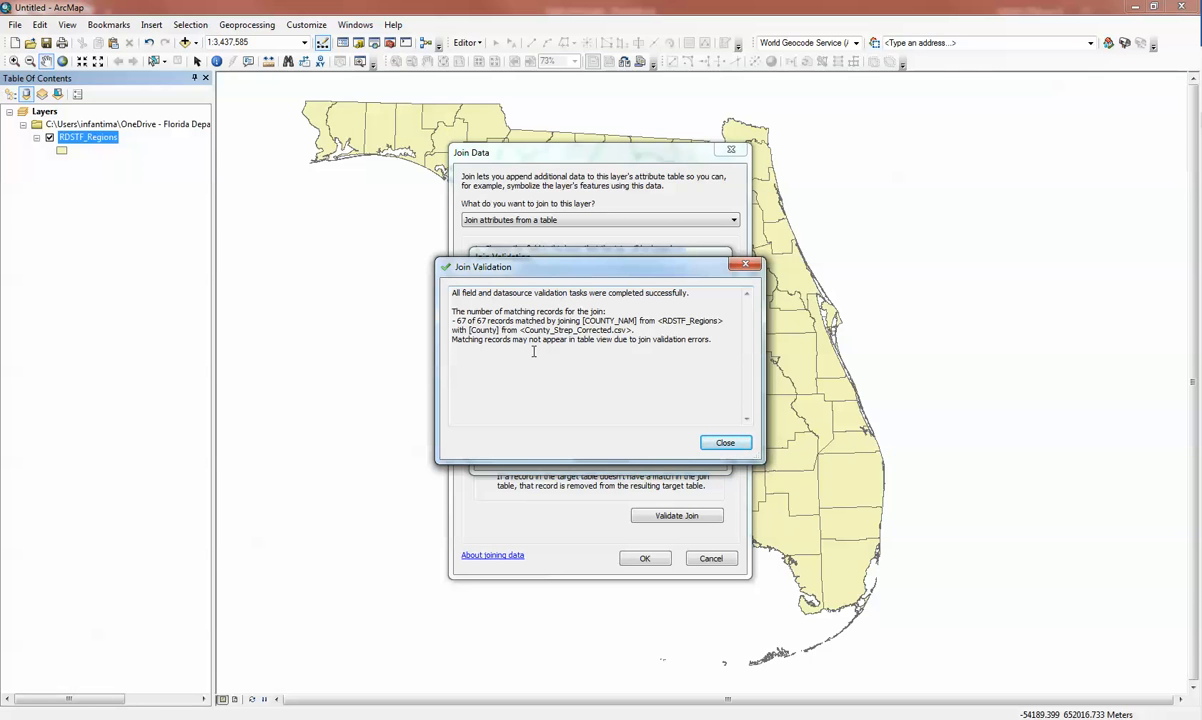
pyautogui.click(725, 442)
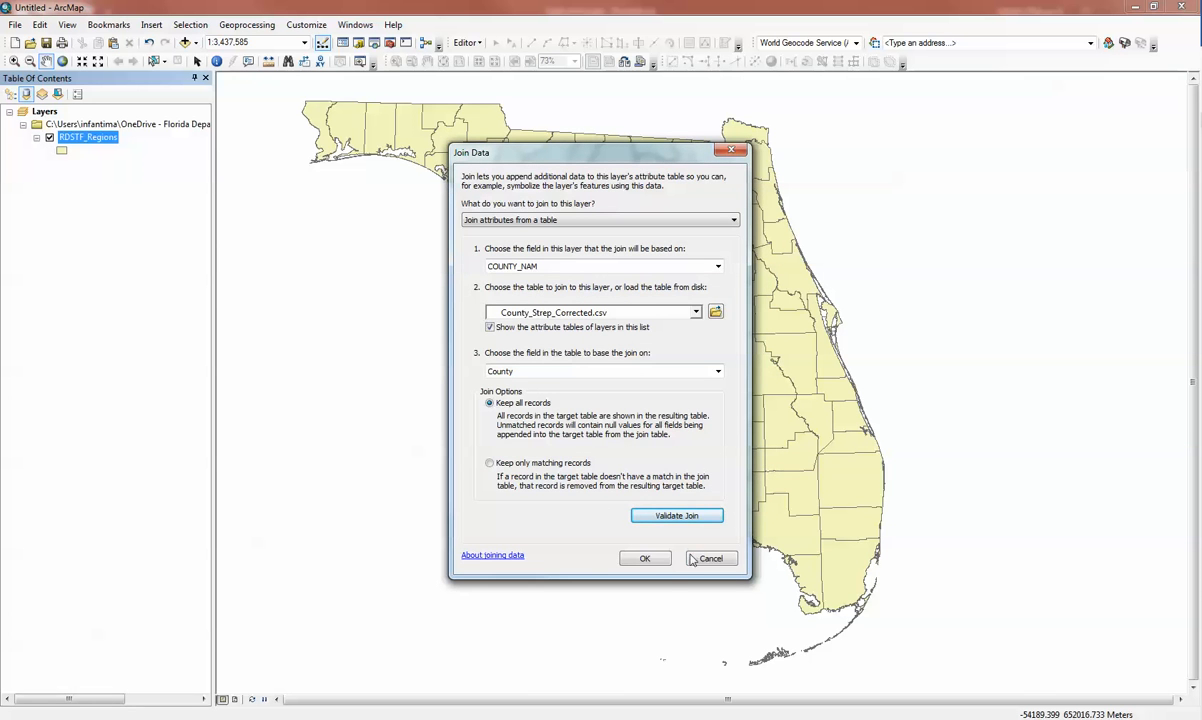
pyautogui.click(645, 559)
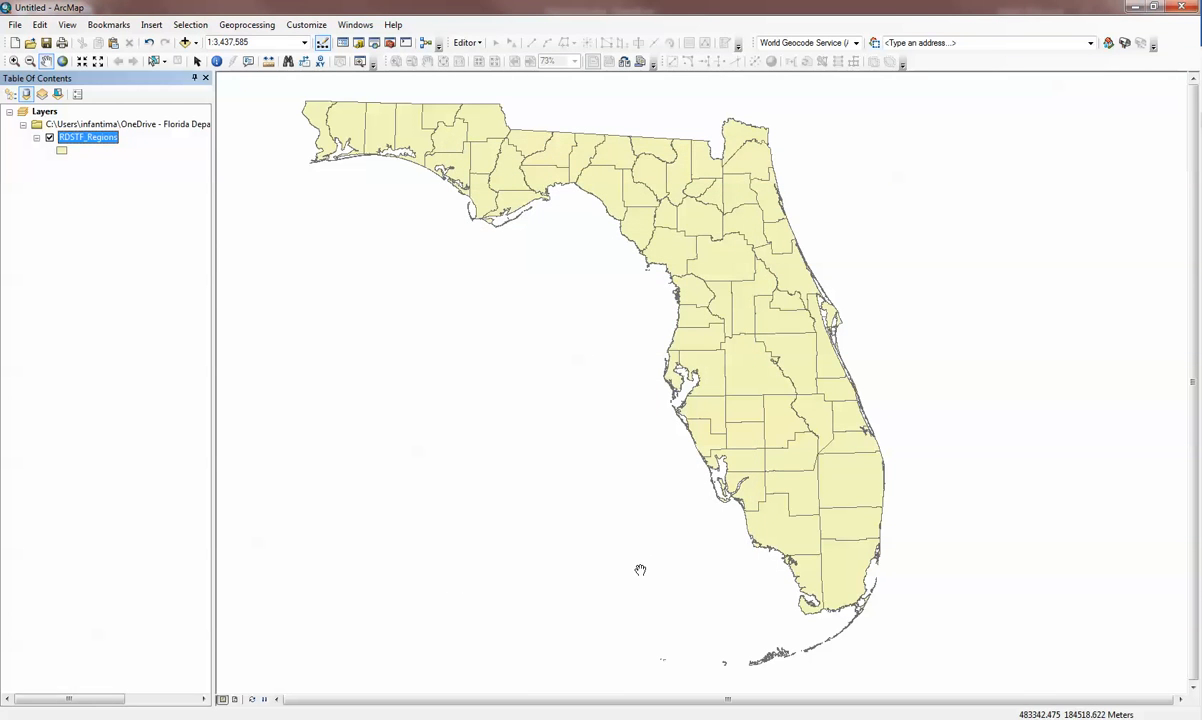
# Examine the joined County and Strep_Cases values in the RDSTF_Regions attribute table down to the last record, and close the table.
pyautogui.rightClick(97, 137)
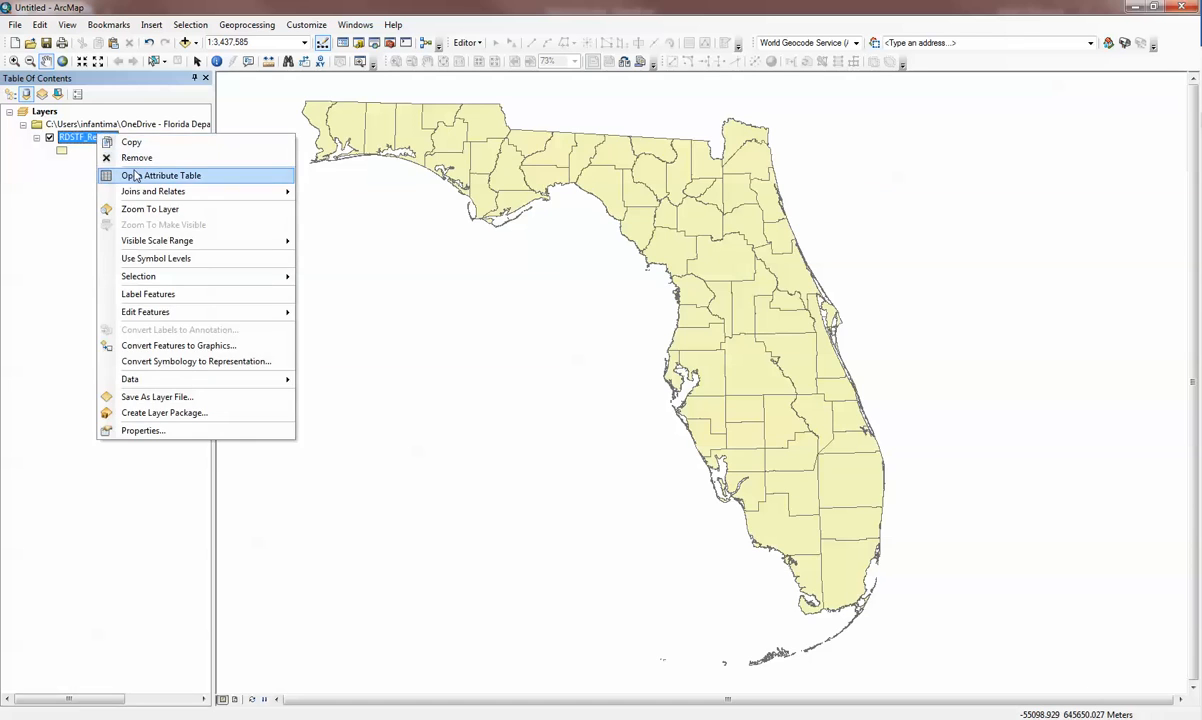
pyautogui.click(161, 175)
pyautogui.scroll(-3, 720, 275)
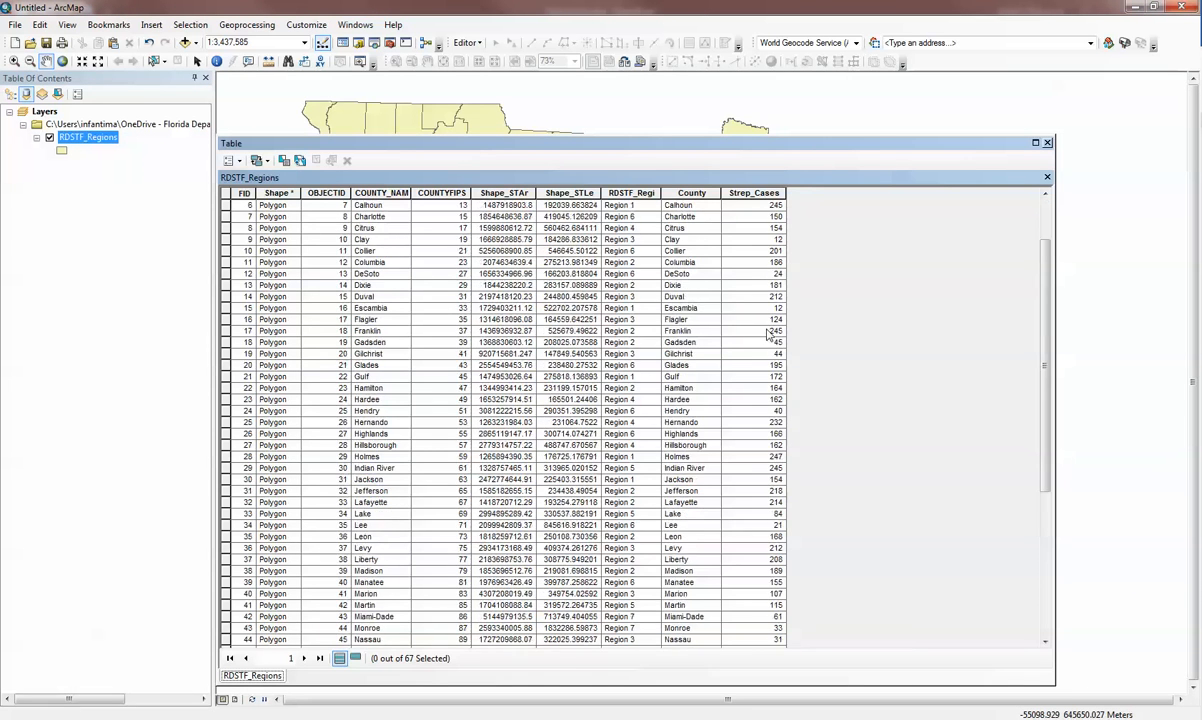
pyautogui.scroll(-6, 755, 374)
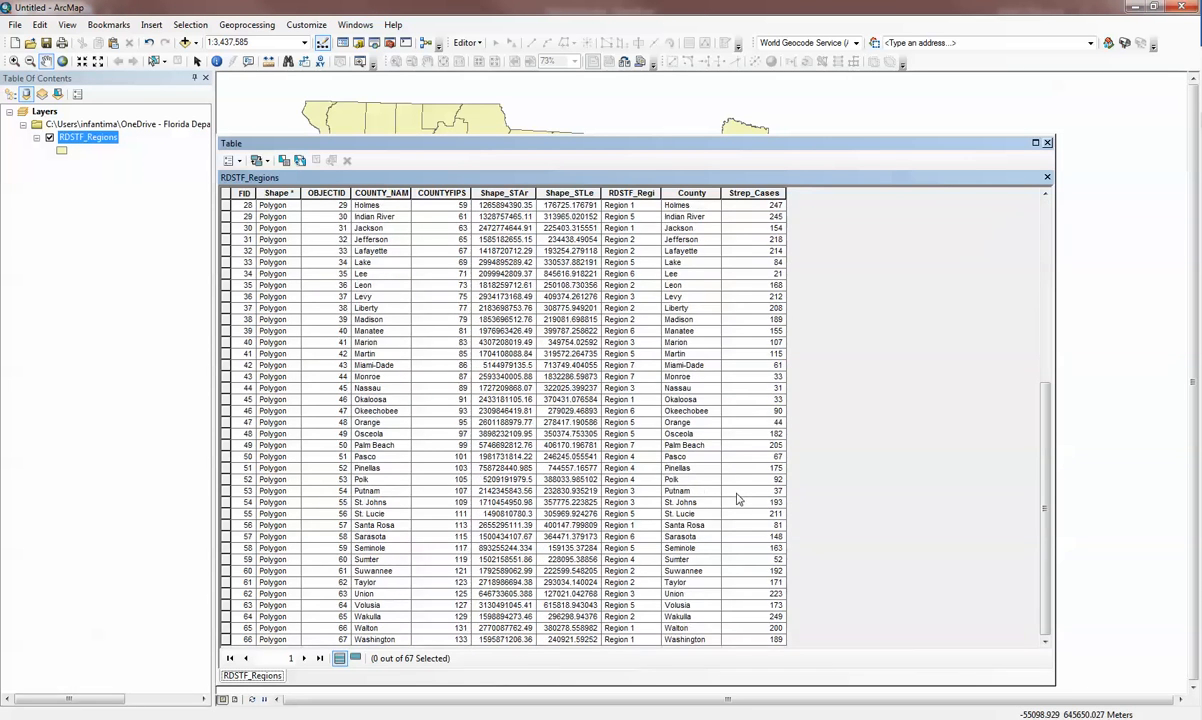
pyautogui.click(1047, 143)
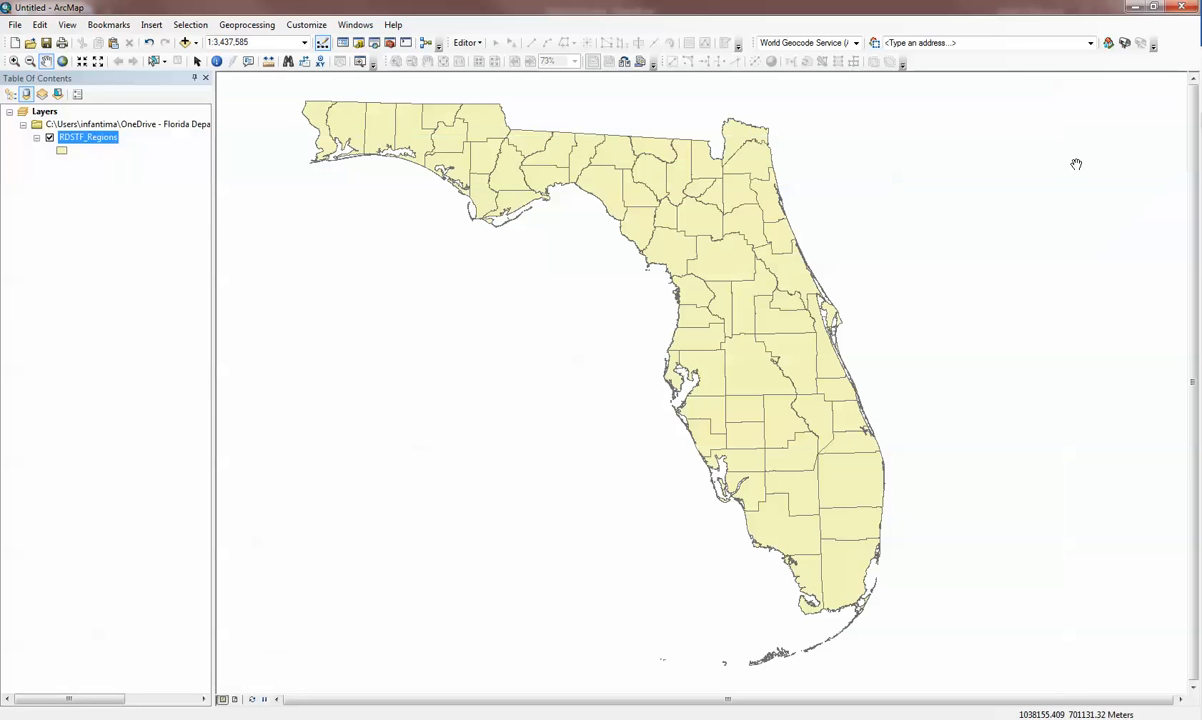
# Symbolize the RDSTF_Regions layer with graduated colors based on the Strep_Cases field.
pyautogui.click(101, 139)
pyautogui.doubleClick(101, 139)
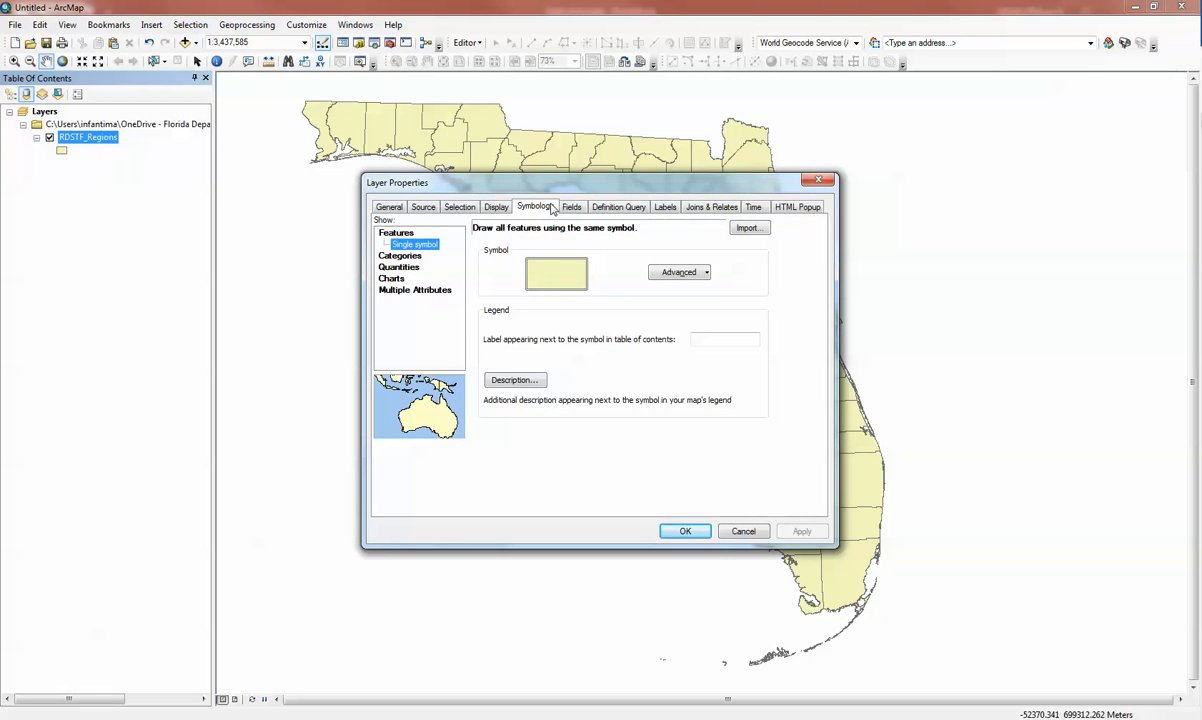
pyautogui.click(405, 267)
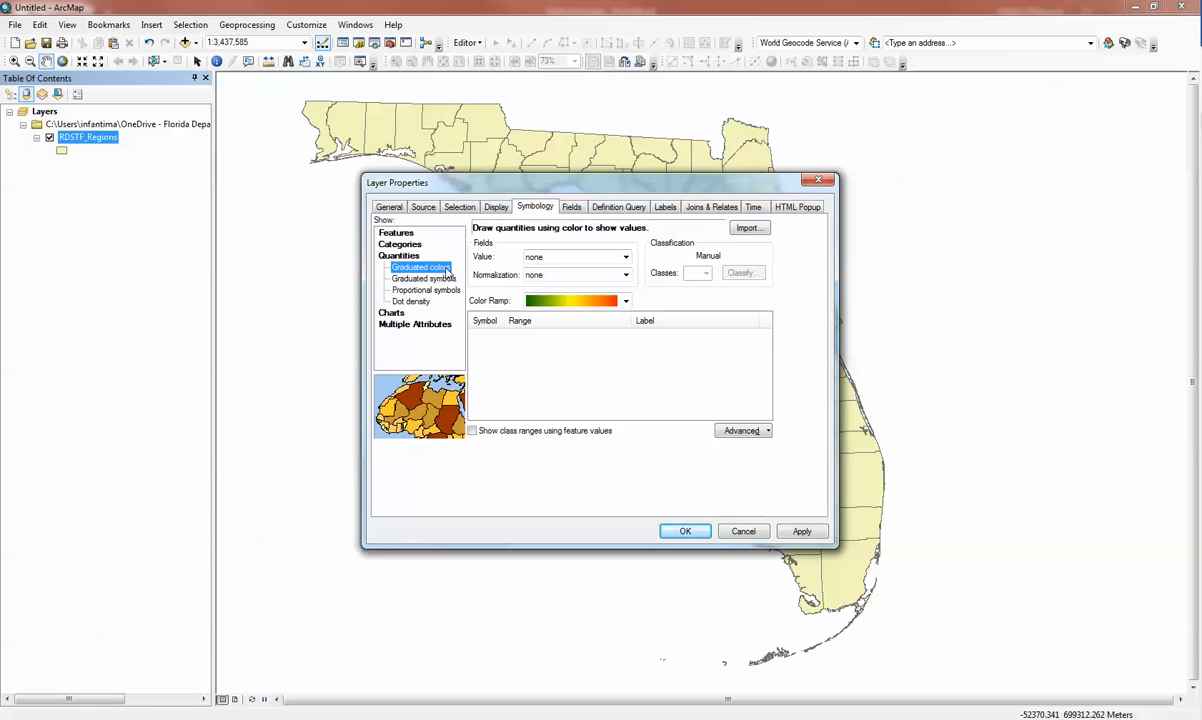
pyautogui.click(533, 256)
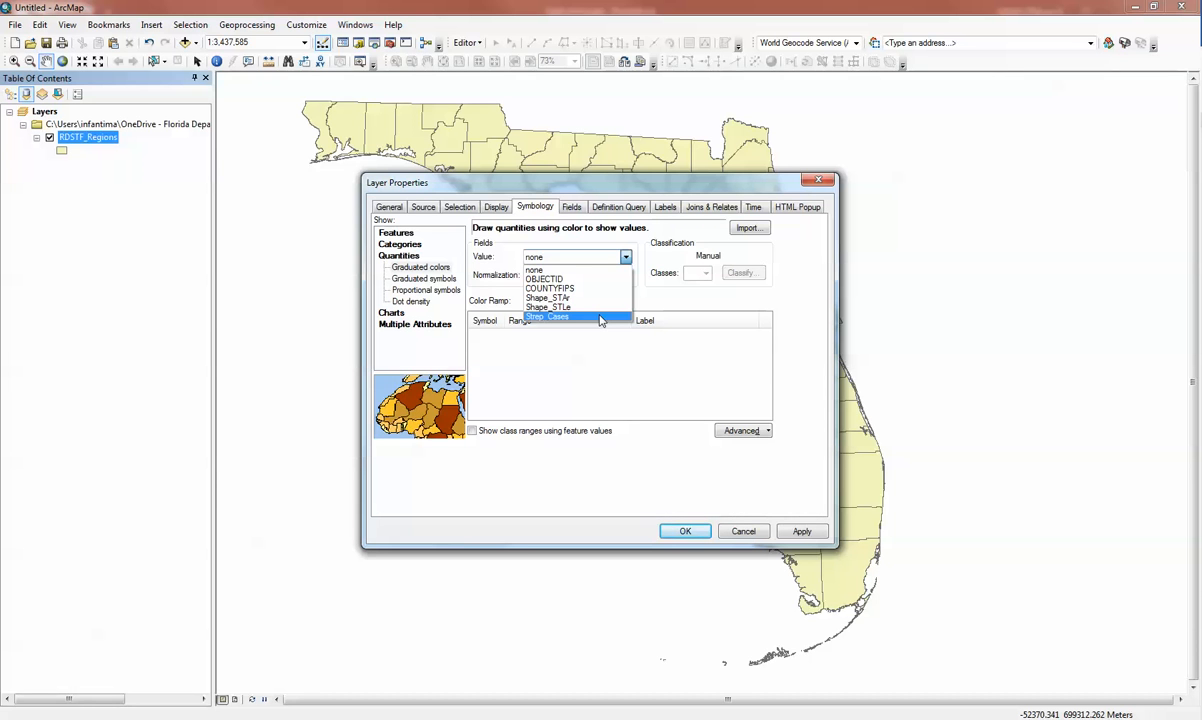
pyautogui.click(601, 318)
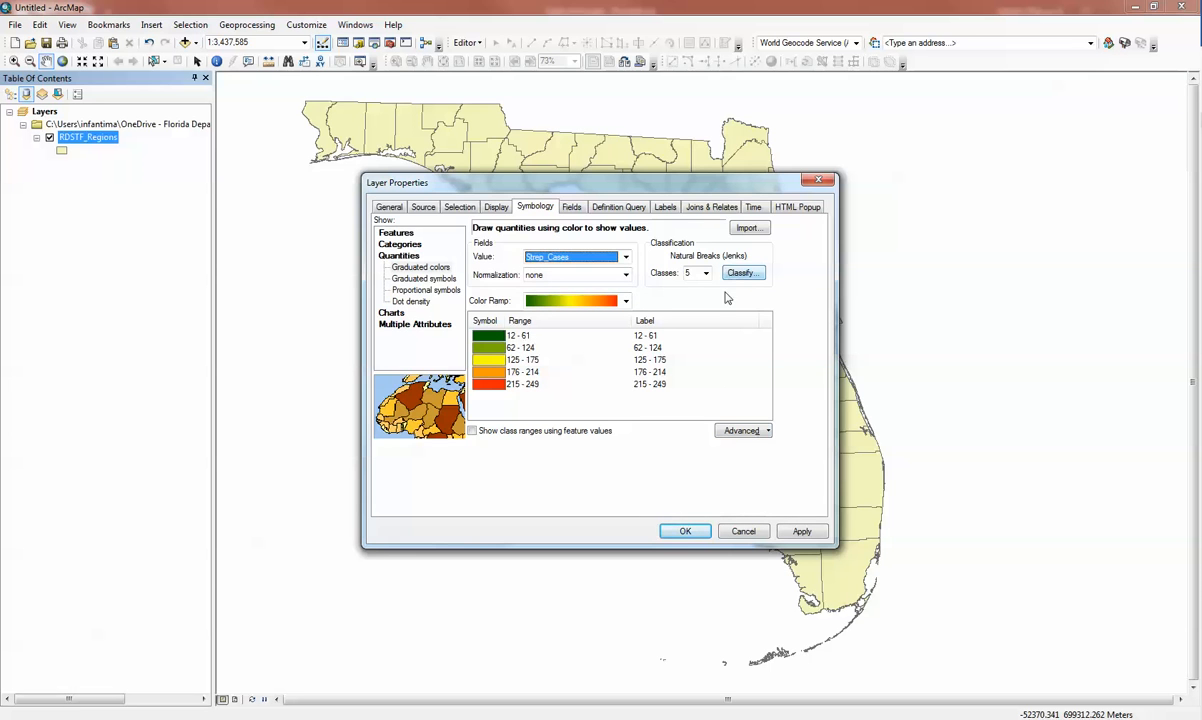
pyautogui.click(685, 530)
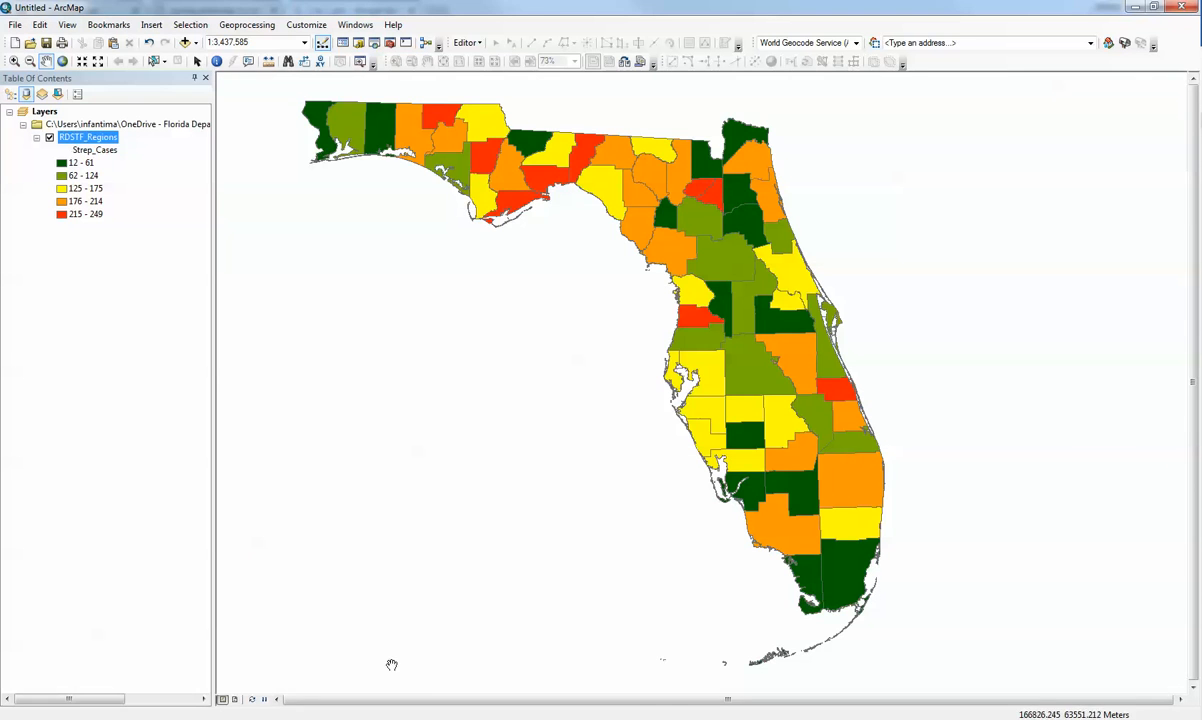
# Switch to the Table Joins.pptx presentation in PowerPoint.
pyautogui.click(450, 718)
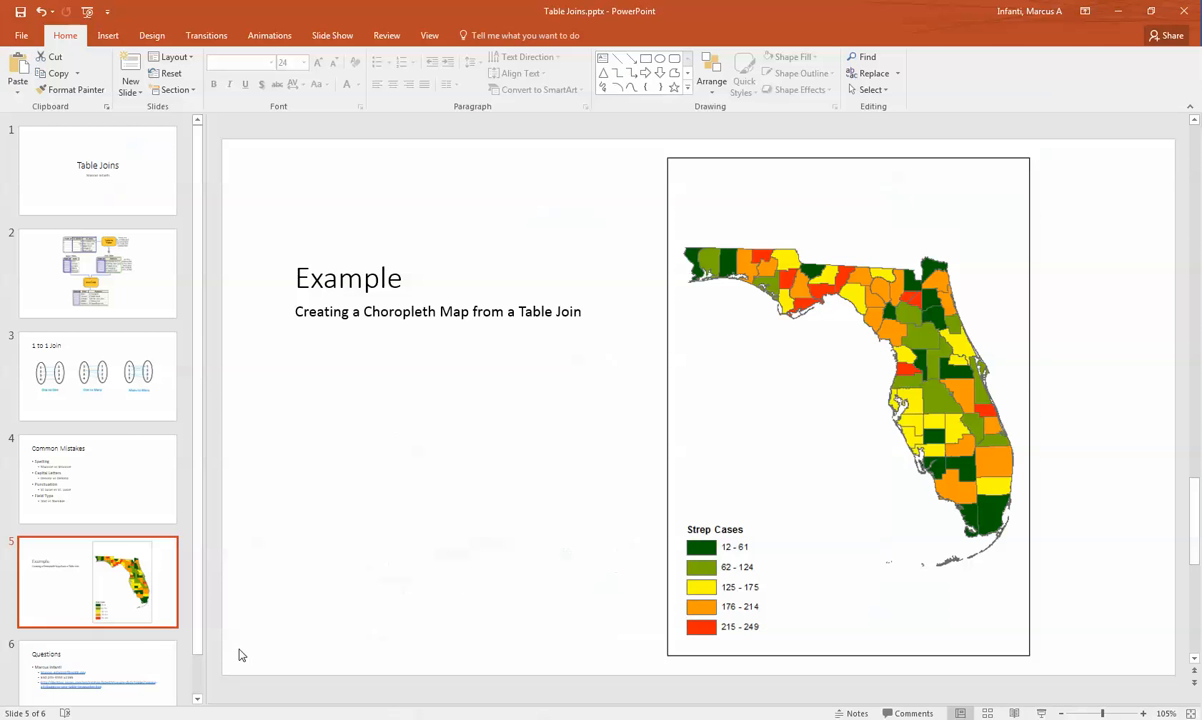